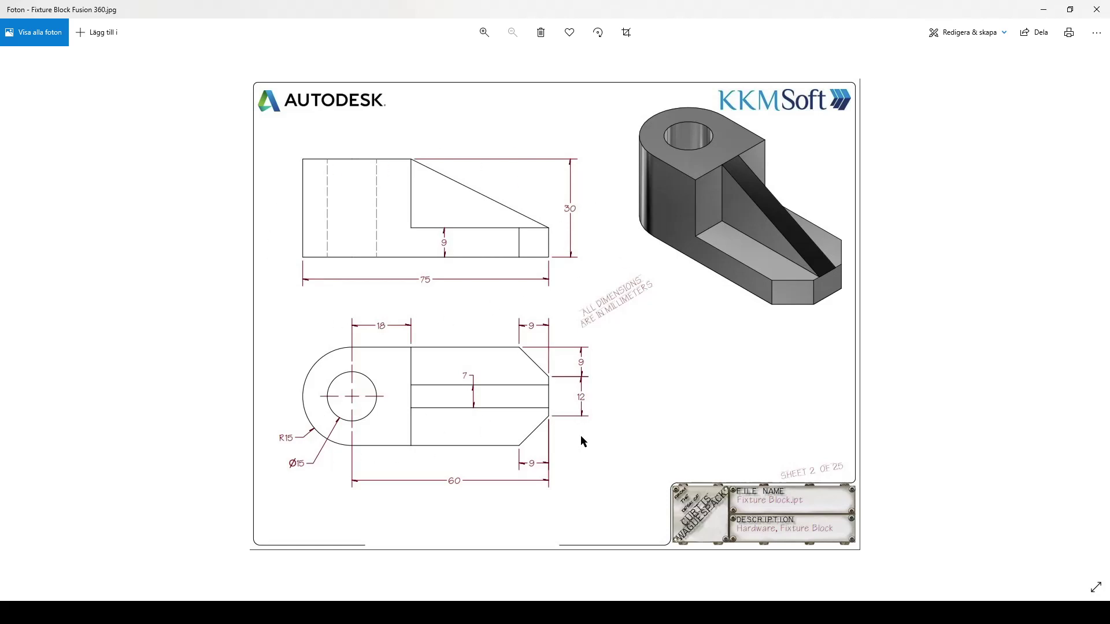
Arrange Fusion 360 and the fixture block drawing side by side, with the drawing's two orthographic views enlarged
{"action": "key", "text": "alt+Tab"}
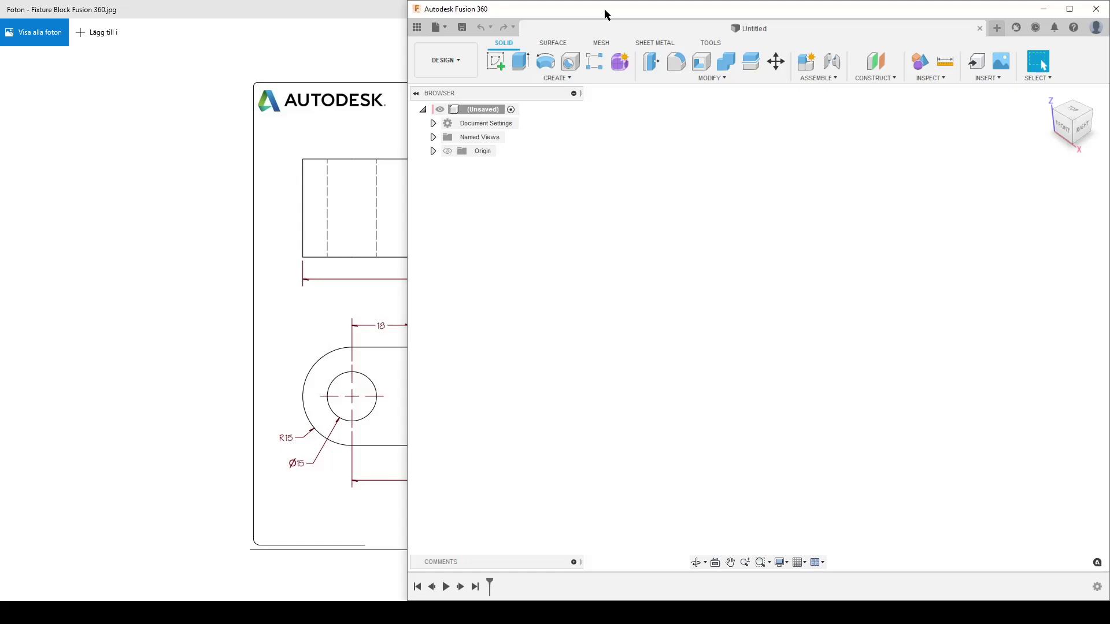
{"action": "left_click_drag", "start_coordinate": [604, 12], "coordinate": [1107, 217]}
{"action": "left_click", "coordinate": [346, 179]}
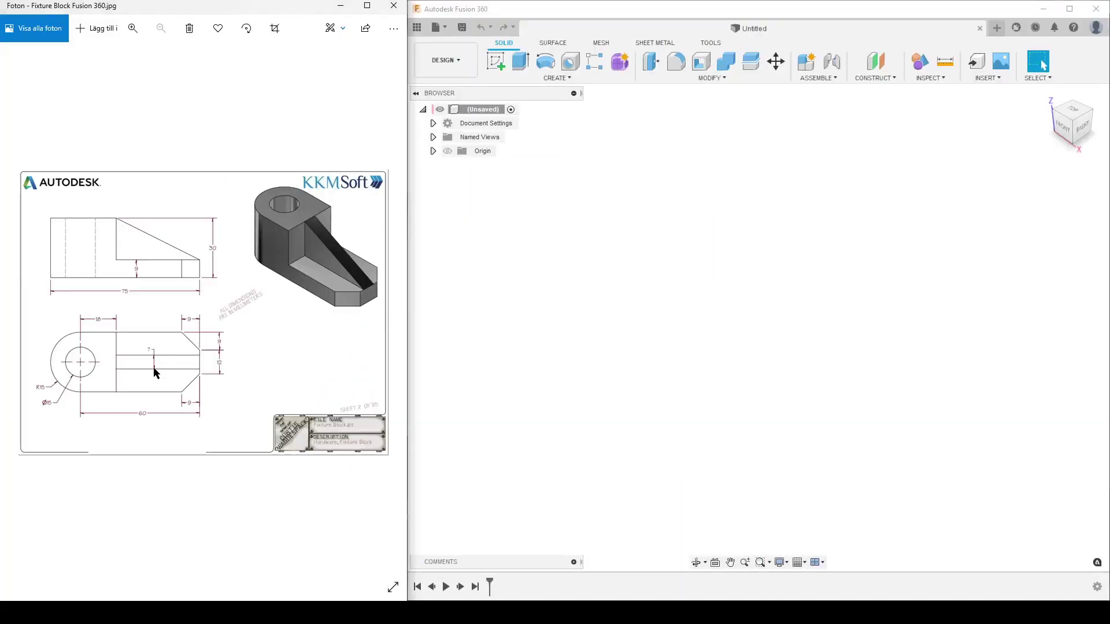
{"action": "scroll", "coordinate": [152, 387], "scroll_direction": "up", "scroll_amount": 3}
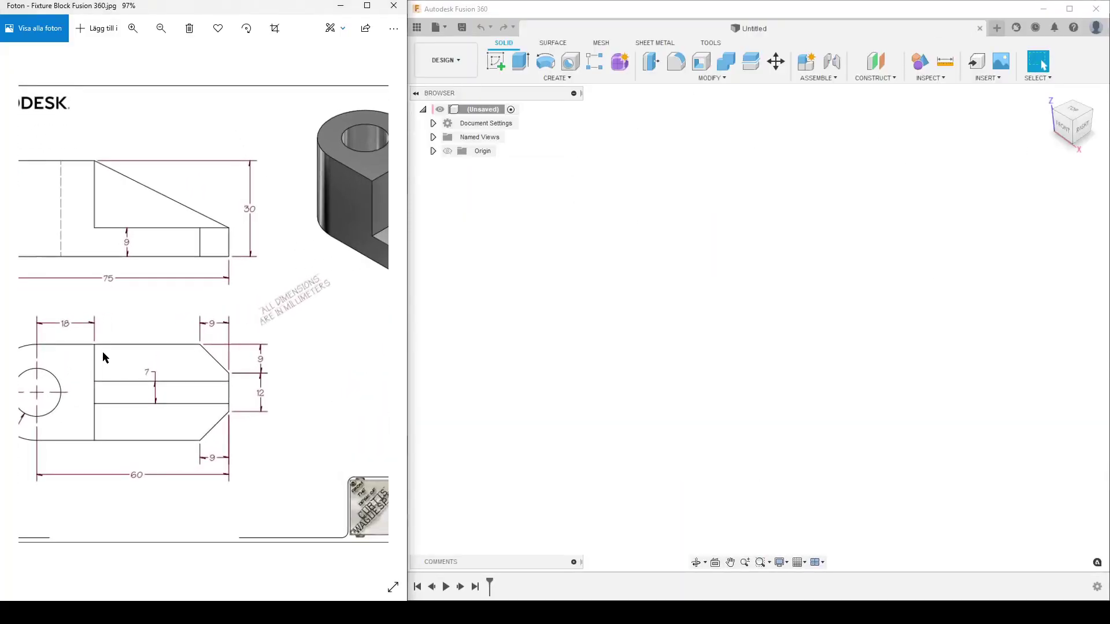
{"action": "left_click_drag", "start_coordinate": [102, 351], "coordinate": [220, 353]}
{"action": "left_click", "coordinate": [726, 307]}
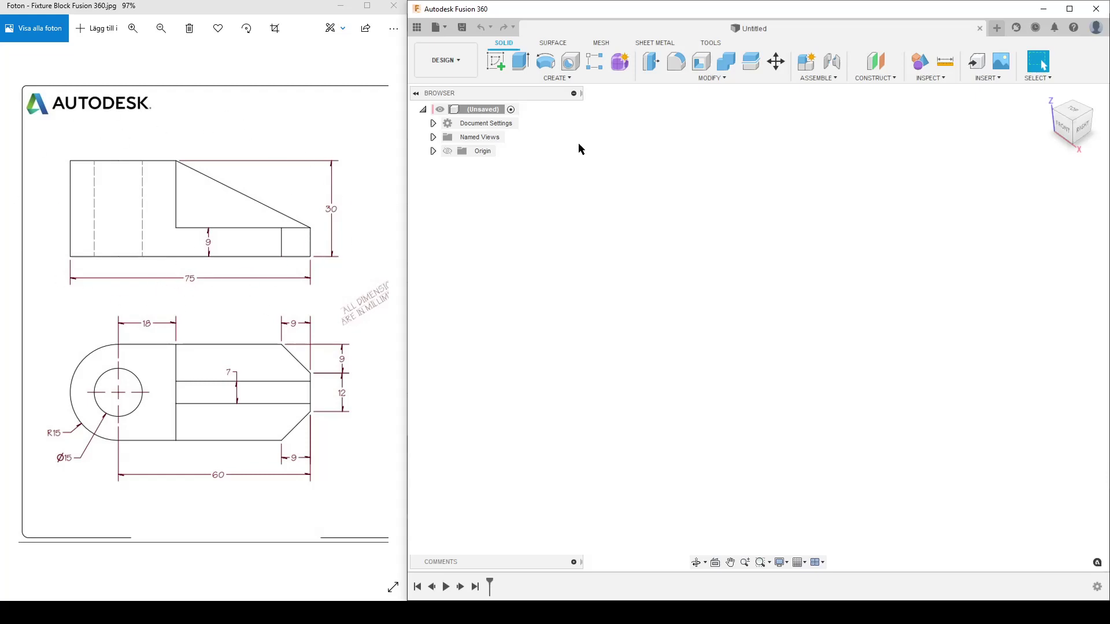
Start a sketch on the front plane and draw a vertical construction line upward from the origin
{"action": "left_click", "coordinate": [496, 61]}
{"action": "left_click", "coordinate": [786, 307]}
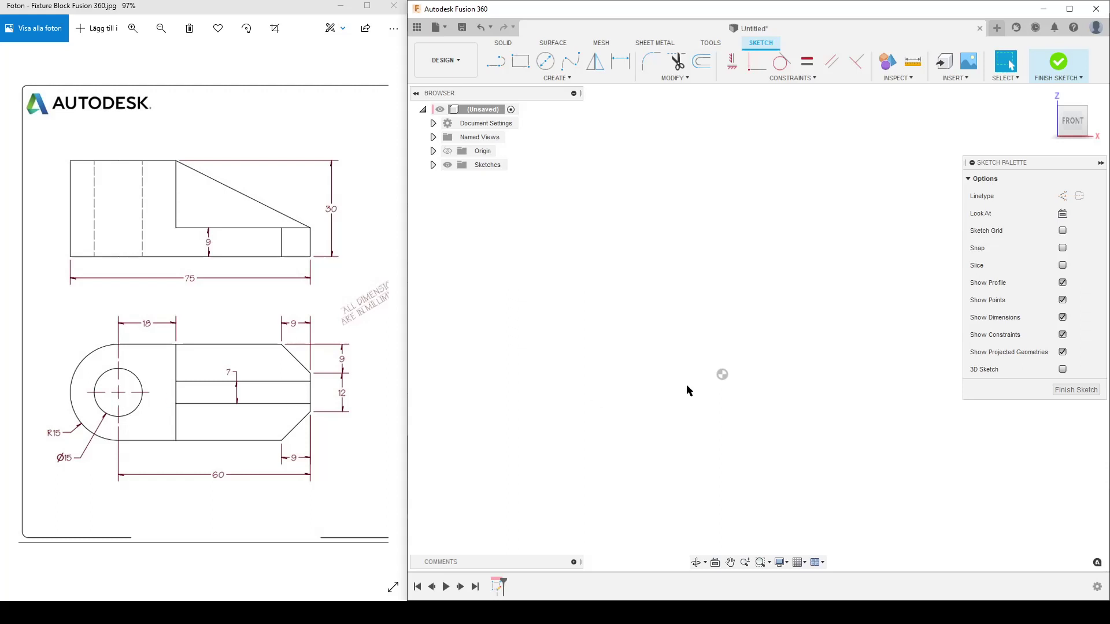
{"action": "key", "text": "l"}
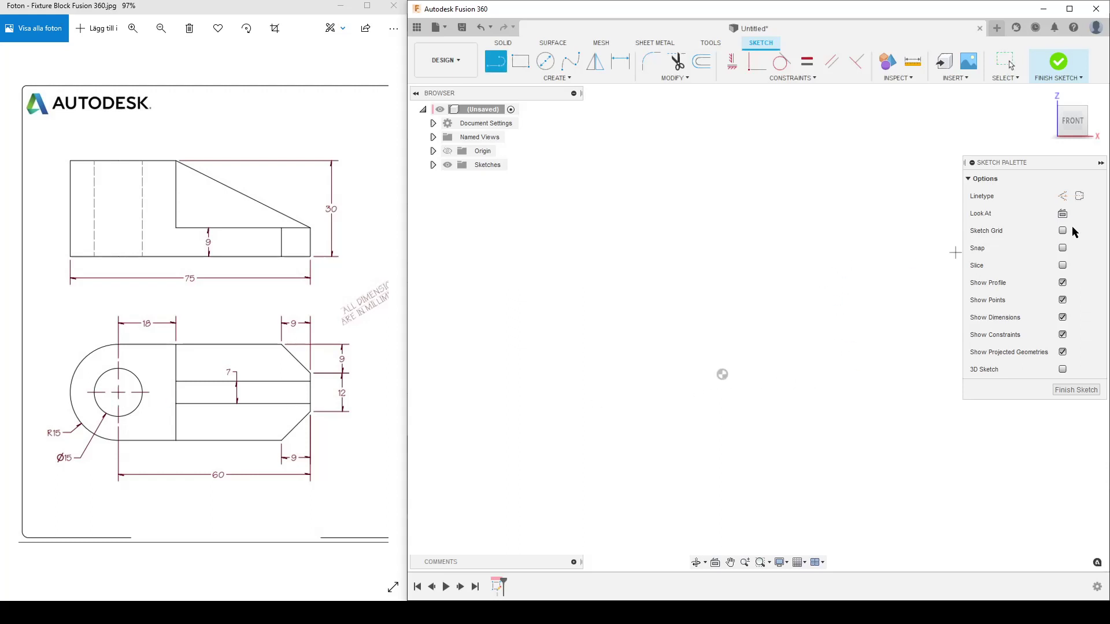
{"action": "left_click", "coordinate": [1062, 196]}
{"action": "left_click", "coordinate": [722, 375]}
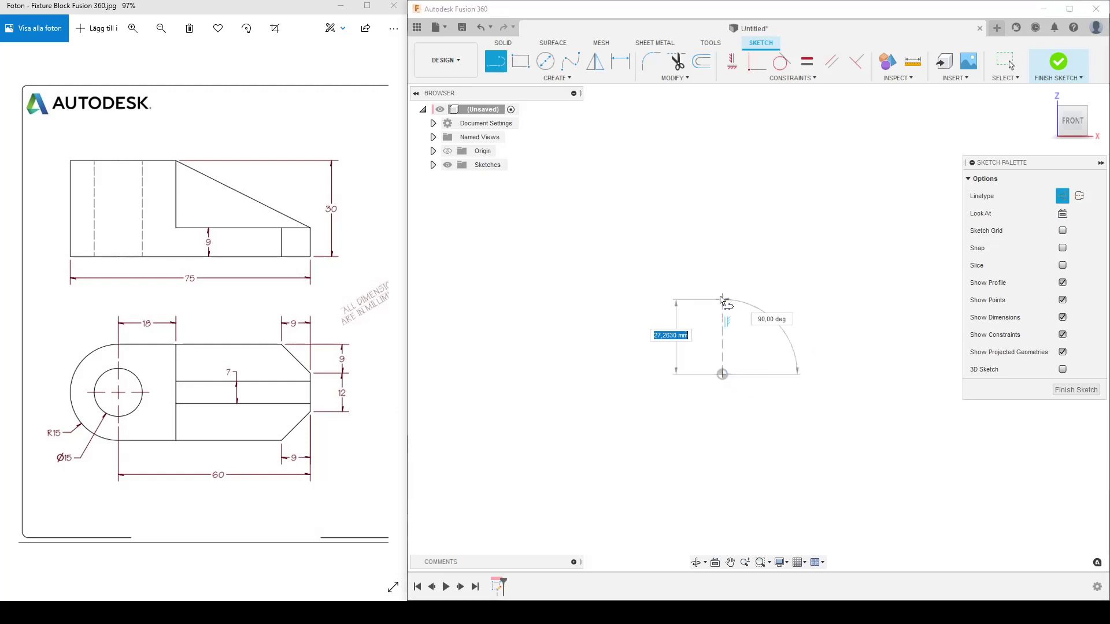
{"action": "left_click", "coordinate": [723, 246]}
{"action": "key", "text": "Escape"}
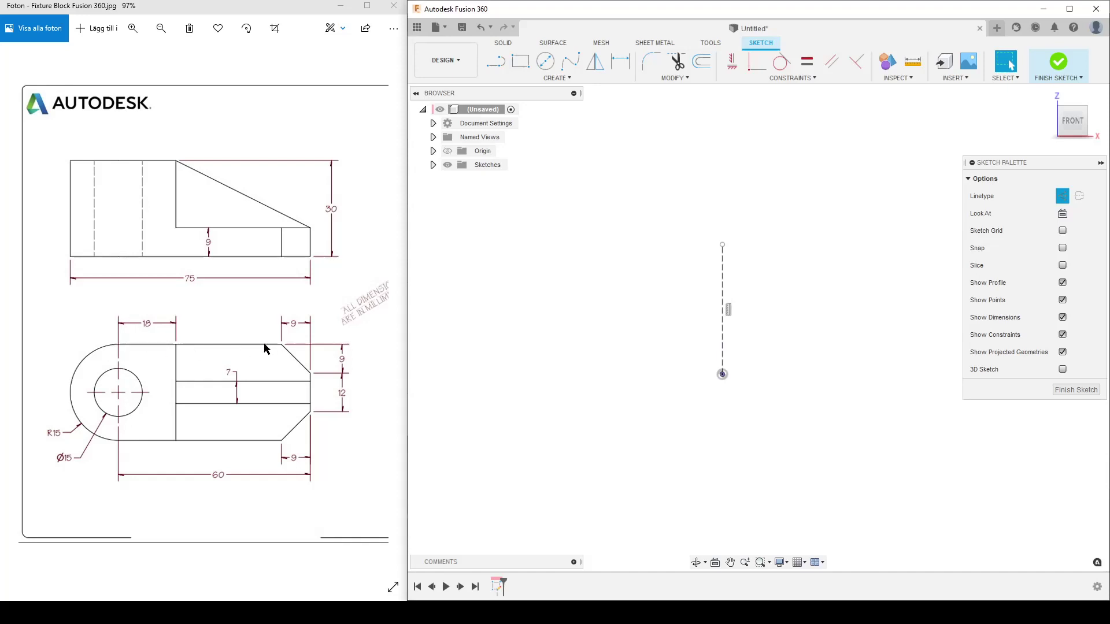
Show the origin axes and planes to check them against the sketch, hide them again and list the document's sketches
{"action": "scroll", "coordinate": [807, 364], "scroll_direction": "down", "scroll_amount": 1}
{"action": "middle_click_drag", "start_coordinate": [805, 365], "coordinate": [763, 332]}
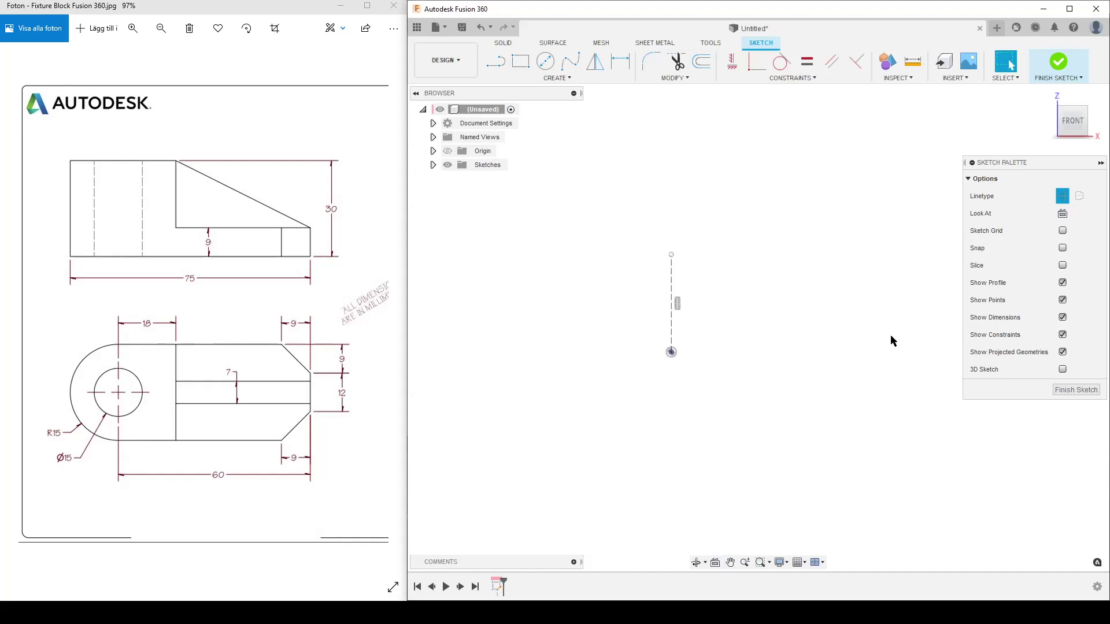
{"action": "left_click", "coordinate": [433, 150]}
{"action": "left_click", "coordinate": [448, 151]}
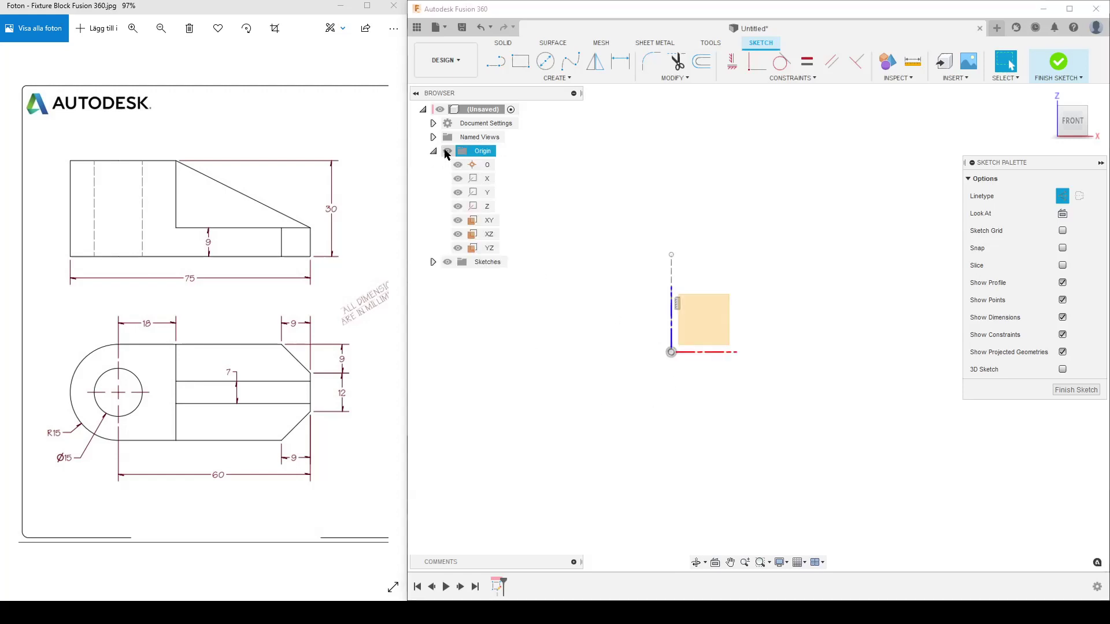
{"action": "left_click", "coordinate": [449, 150]}
{"action": "left_click", "coordinate": [433, 151]}
{"action": "left_click", "coordinate": [433, 165]}
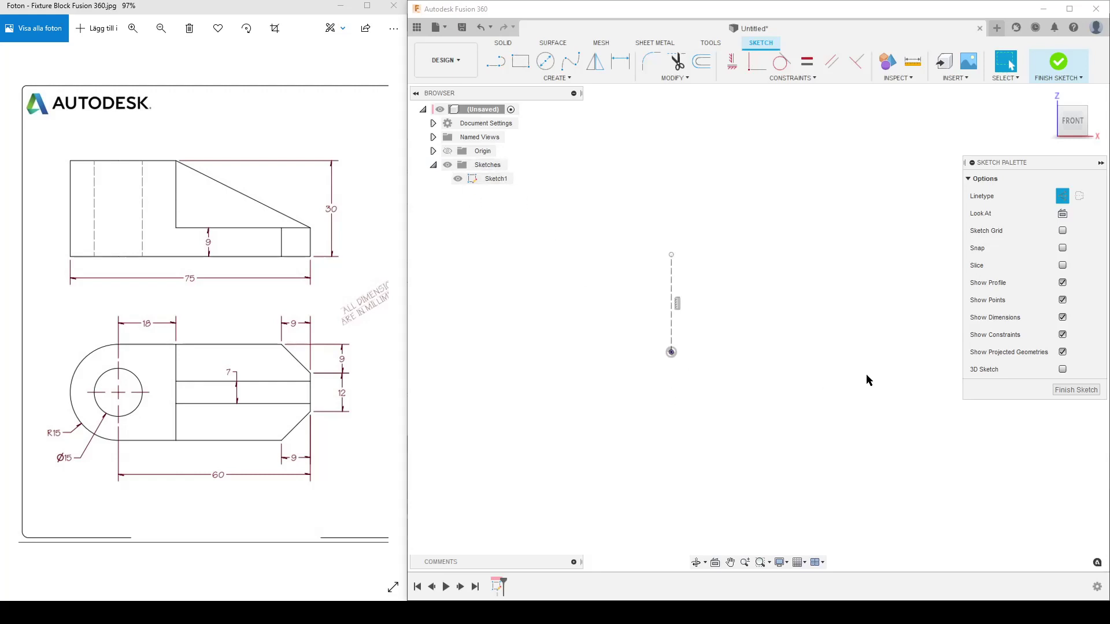
Sketch a closed L-shaped profile with solid lines around the construction line, about 135 mm wide on top and 204 mm at the base
{"action": "key", "text": "l"}
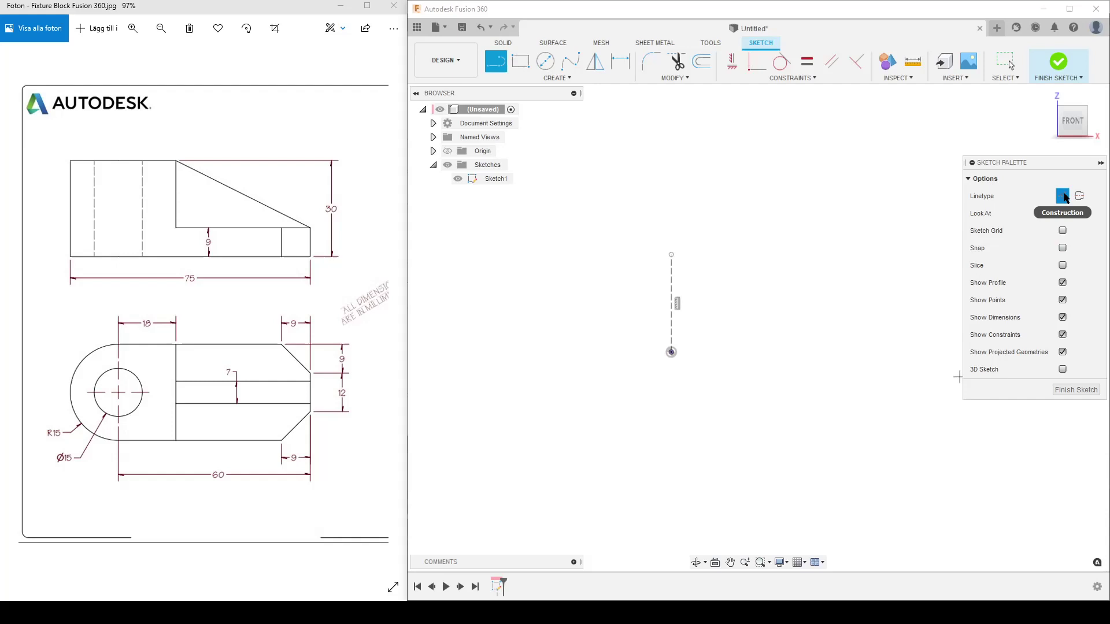
{"action": "left_click", "coordinate": [1062, 196]}
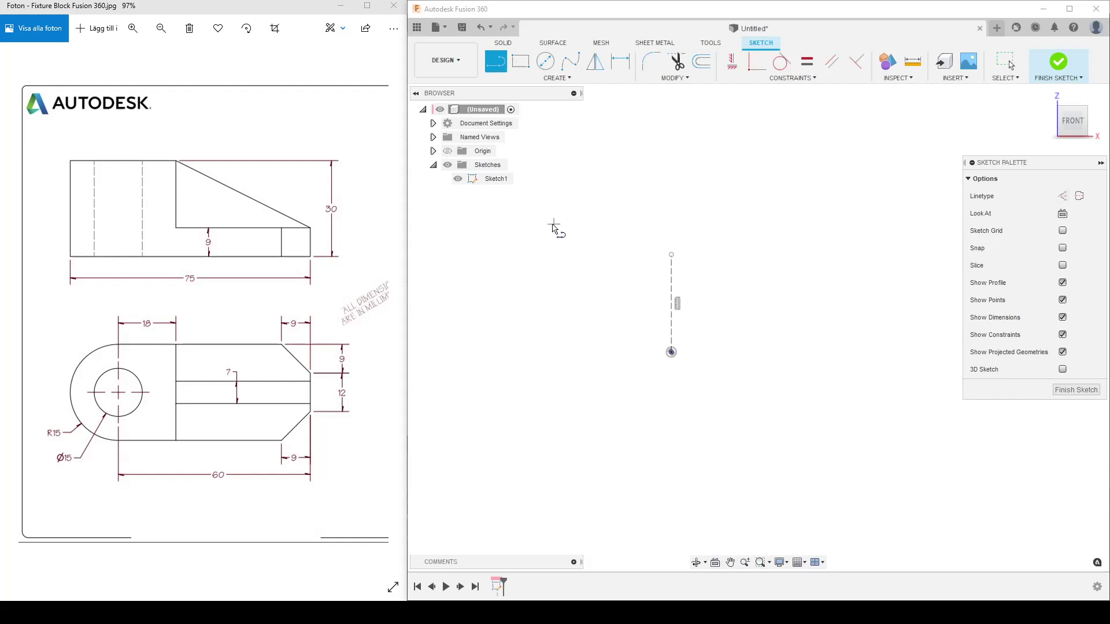
{"action": "left_click", "coordinate": [535, 201]}
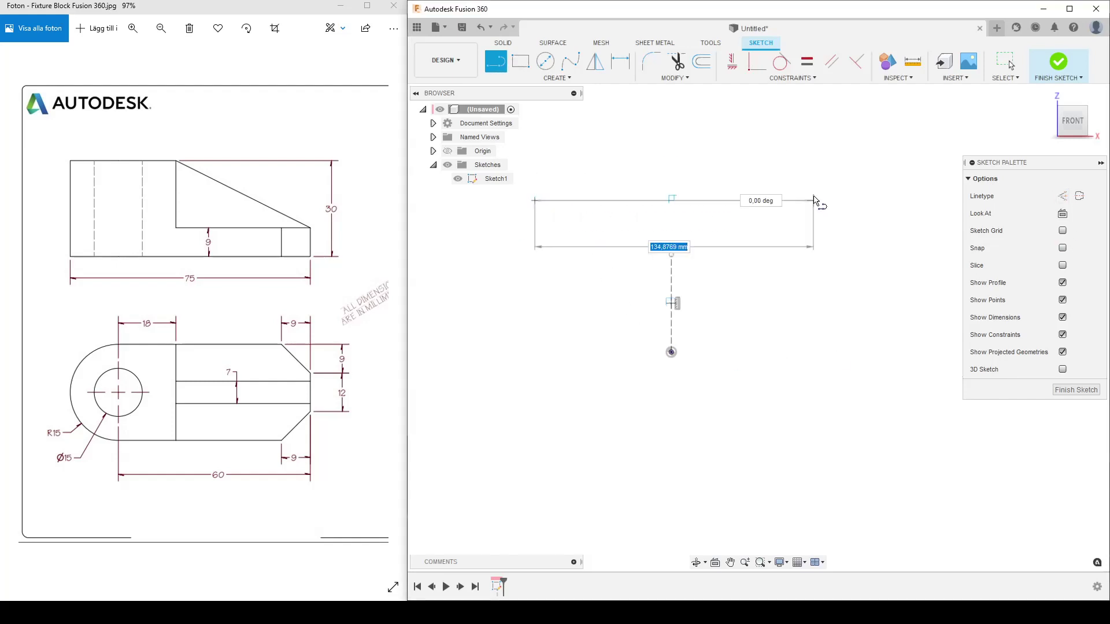
{"action": "left_click", "coordinate": [813, 200]}
{"action": "left_click_drag", "start_coordinate": [813, 201], "coordinate": [812, 312]}
{"action": "left_click", "coordinate": [813, 310]}
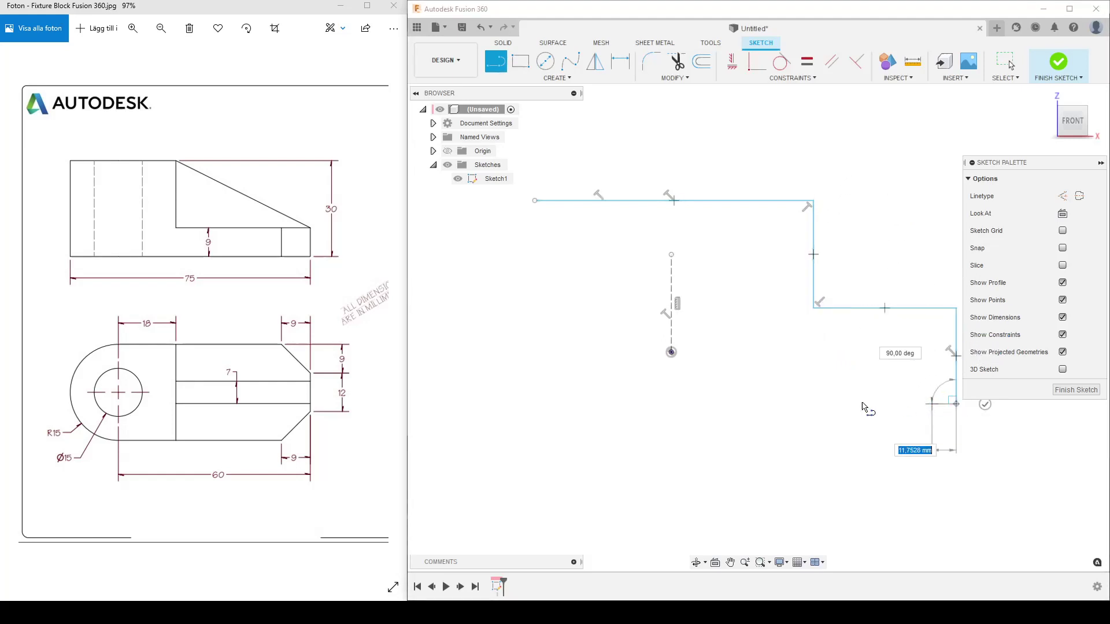
{"action": "left_click", "coordinate": [956, 404]}
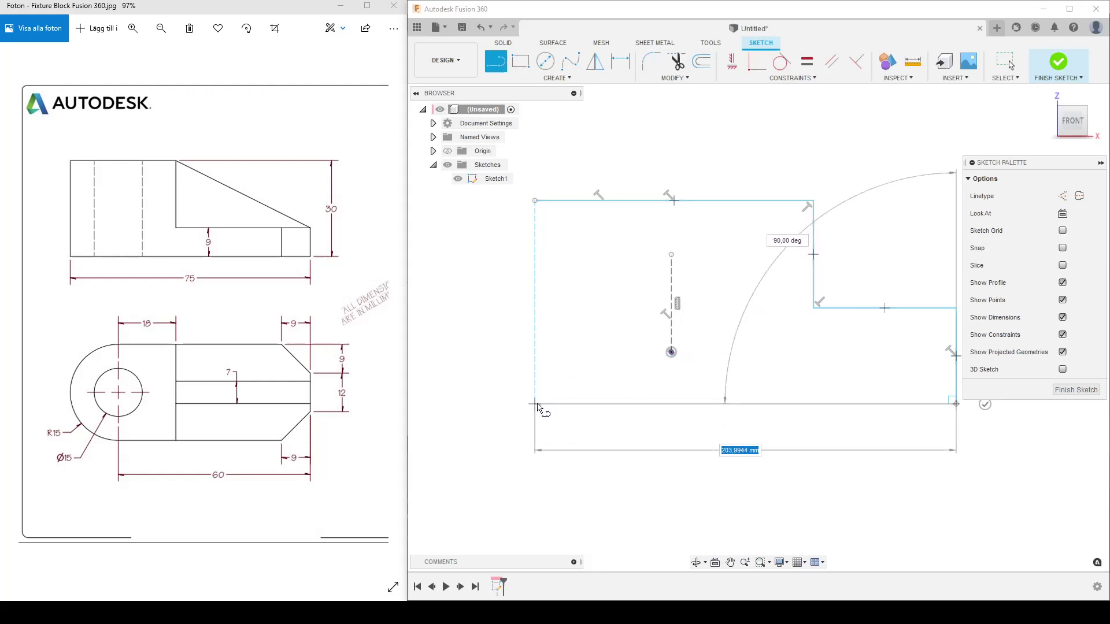
{"action": "left_click", "coordinate": [536, 404]}
{"action": "key", "text": "Escape"}
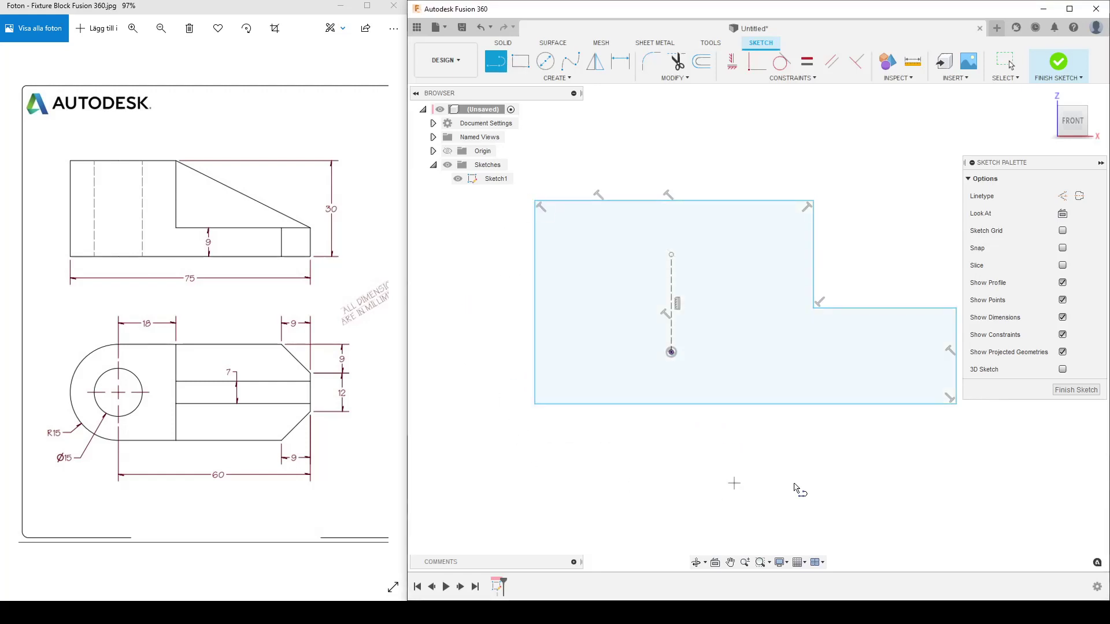
{"action": "middle_click_drag", "start_coordinate": [819, 475], "coordinate": [817, 472]}
{"action": "key", "text": "l"}
{"action": "scroll", "coordinate": [809, 468], "scroll_direction": "down", "scroll_amount": 3}
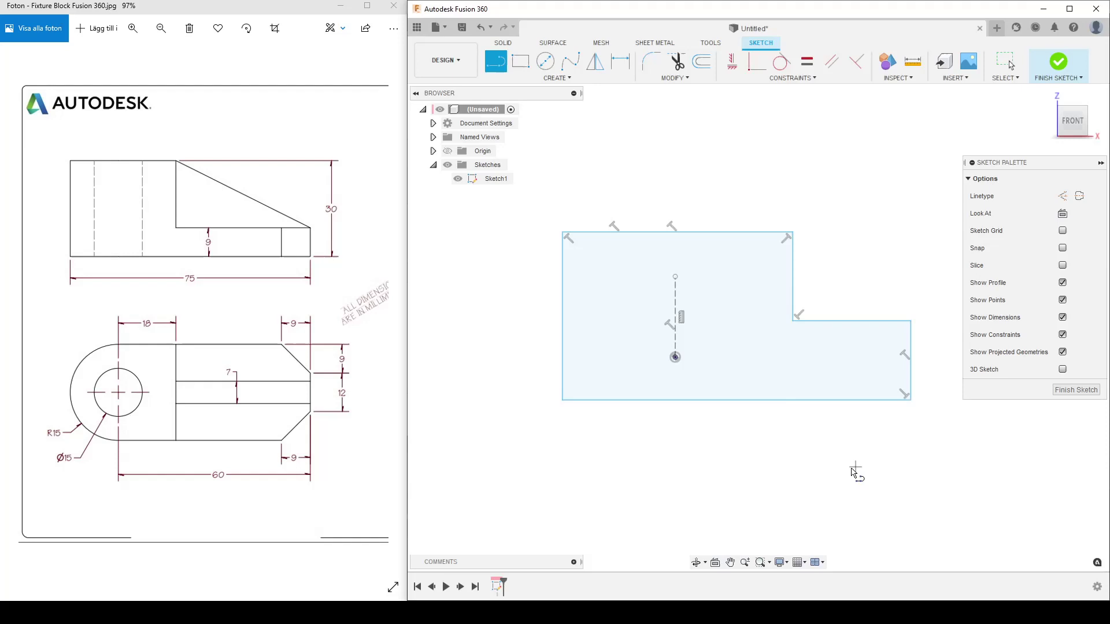
{"action": "key", "text": "Escape"}
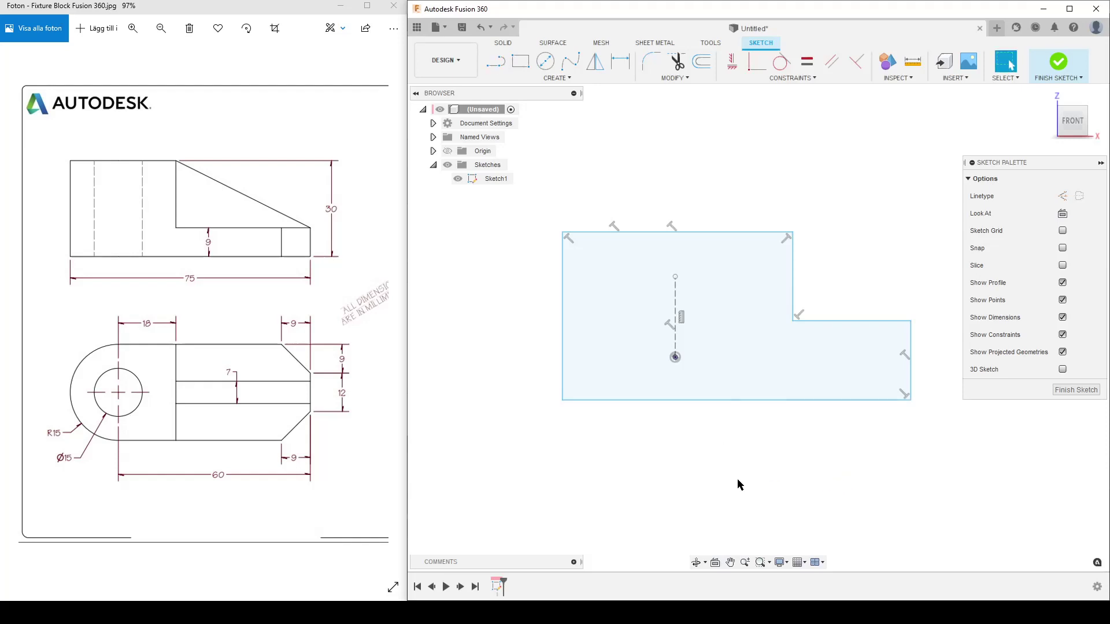
Make the profile's base line coincident with the origin and its top line coincident with the construction line's upper endpoint
{"action": "left_click", "coordinate": [757, 64]}
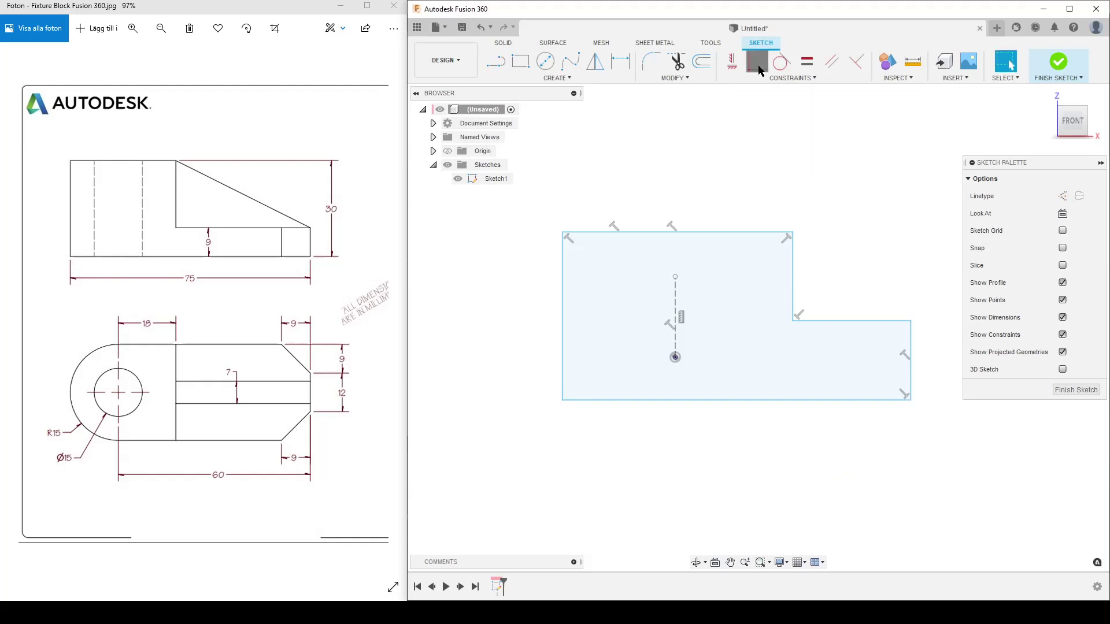
{"action": "left_click", "coordinate": [720, 399]}
{"action": "left_click", "coordinate": [675, 358]}
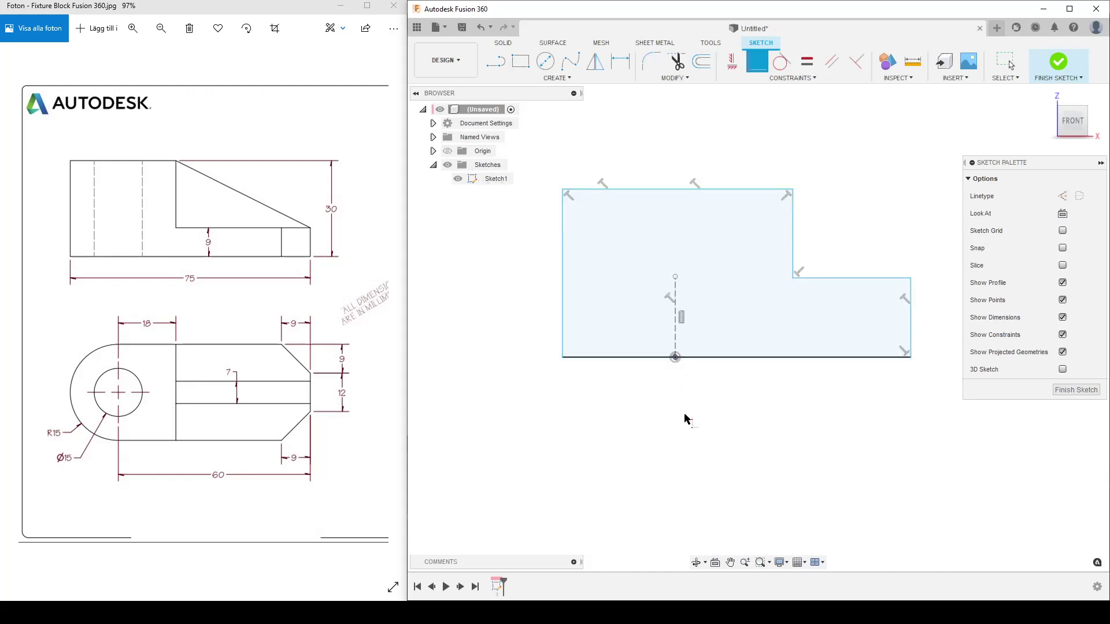
{"action": "left_click", "coordinate": [692, 189]}
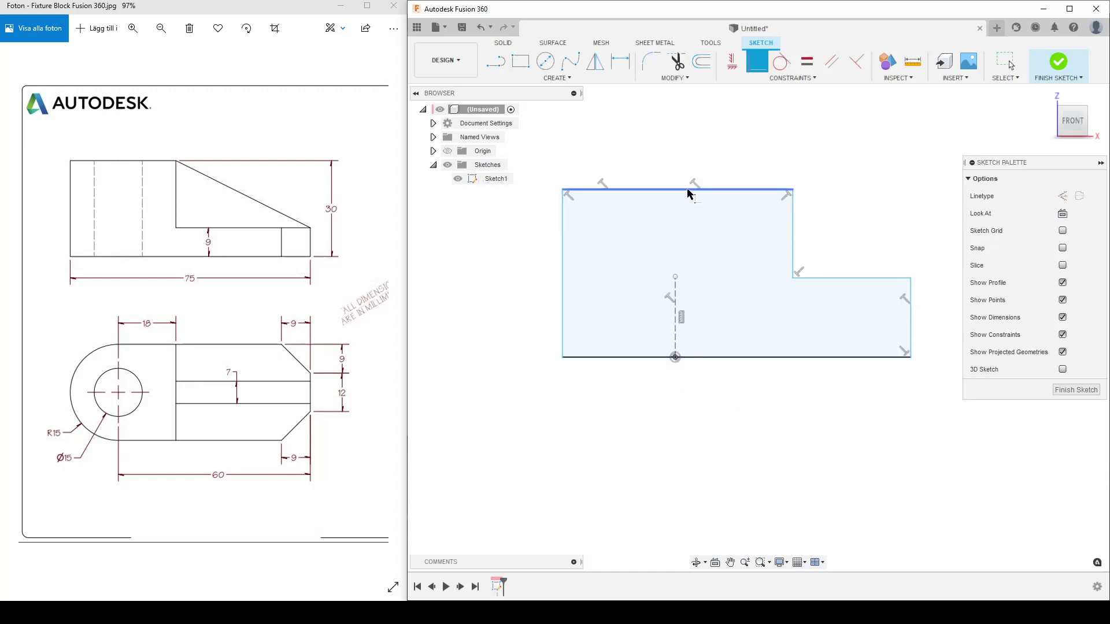
{"action": "left_click", "coordinate": [676, 277]}
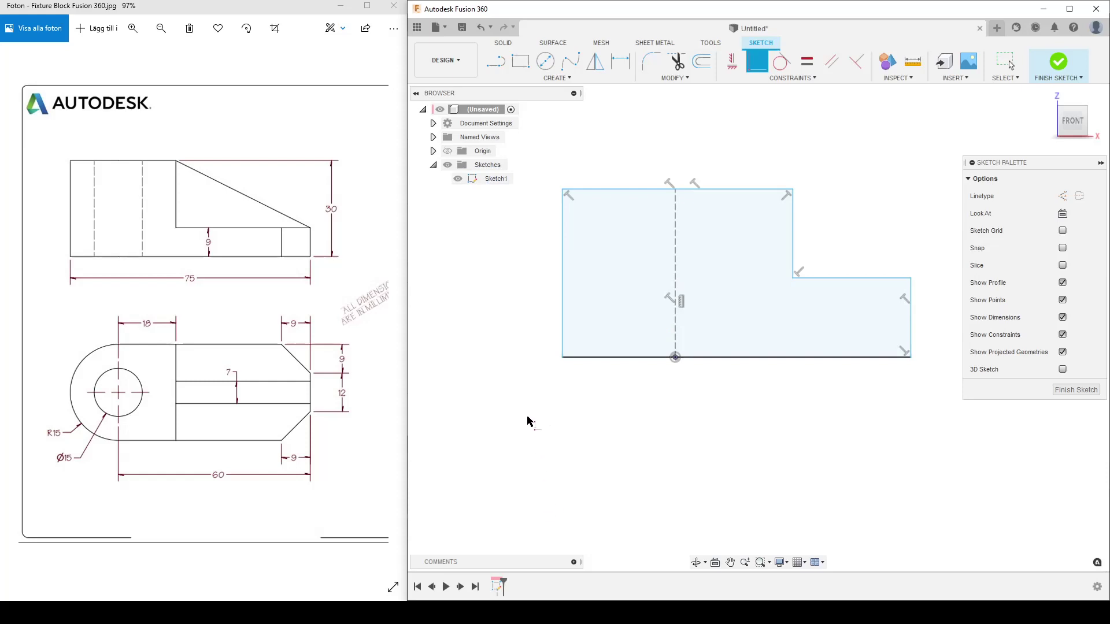
Dimension the profile's base line to 75 mm
{"action": "key", "text": "d"}
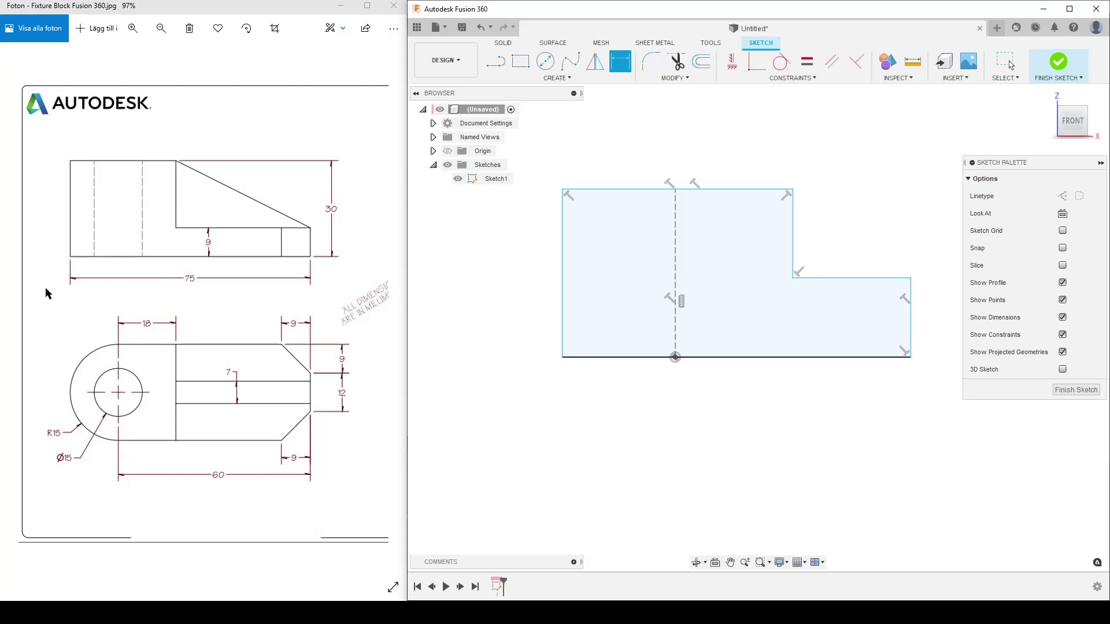
{"action": "left_click", "coordinate": [775, 359]}
{"action": "left_click", "coordinate": [767, 456]}
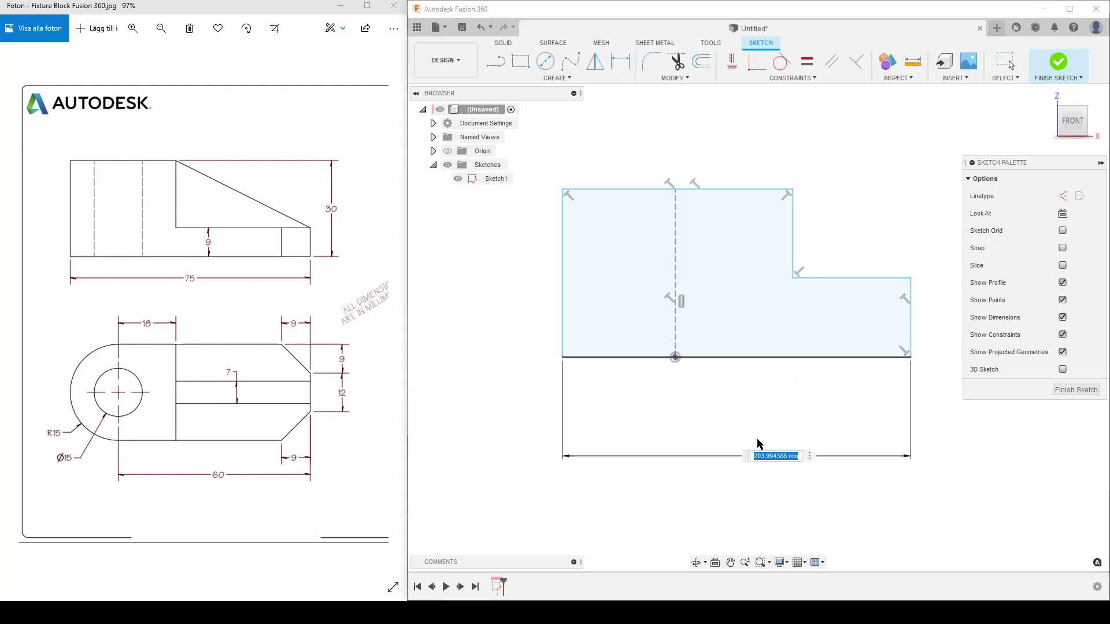
{"action": "type", "text": "75"}
{"action": "key", "text": "Return"}
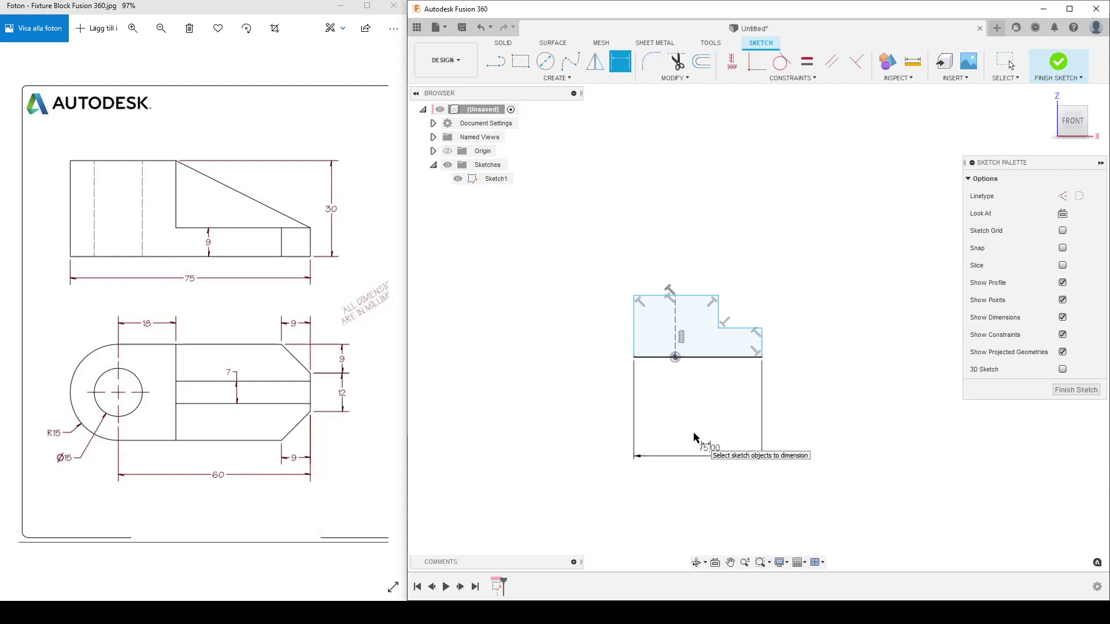
Dimension the height of the profile's tall left edge to 30 mm
{"action": "scroll", "coordinate": [665, 410], "scroll_direction": "up", "scroll_amount": 5}
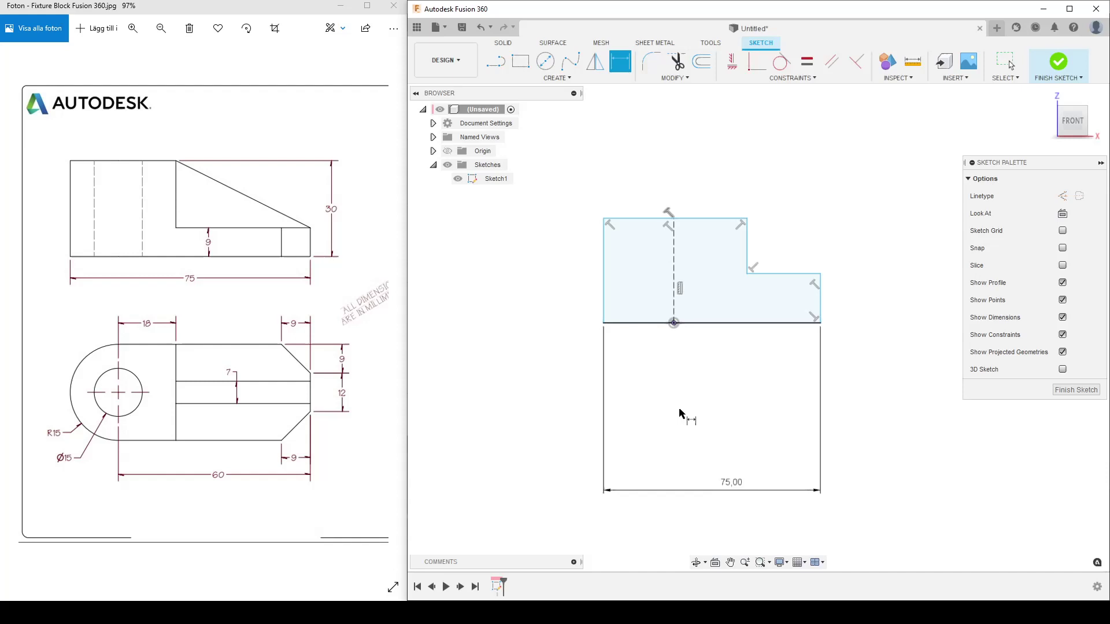
{"action": "scroll", "coordinate": [763, 479], "scroll_direction": "down", "scroll_amount": 2}
{"action": "scroll", "coordinate": [754, 494], "scroll_direction": "down", "scroll_amount": 2}
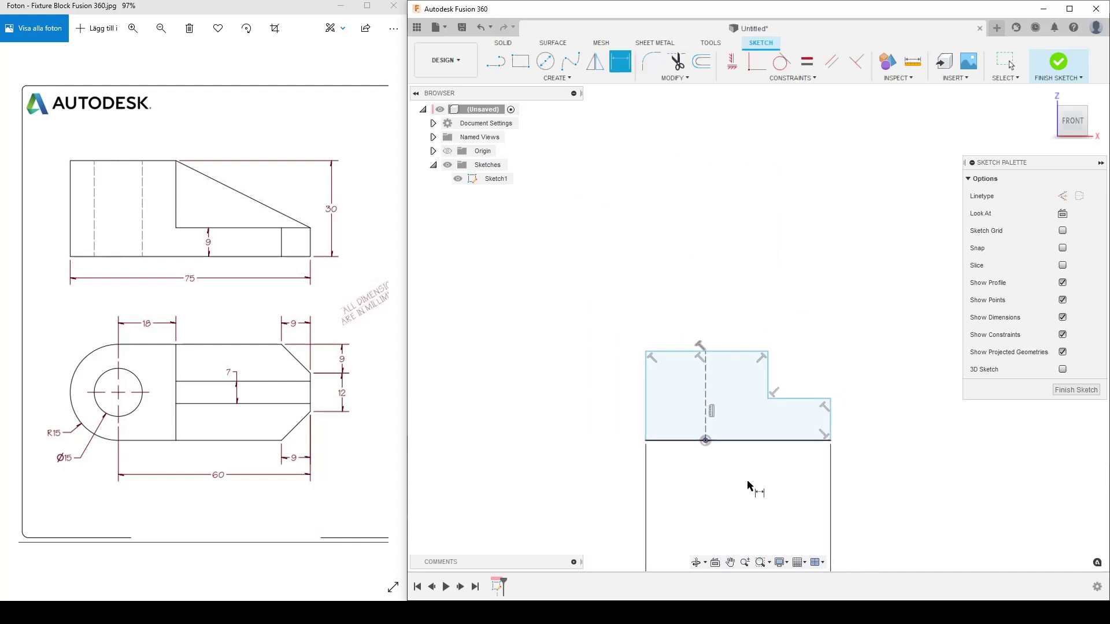
{"action": "left_click", "coordinate": [646, 405]}
{"action": "left_click", "coordinate": [574, 391]}
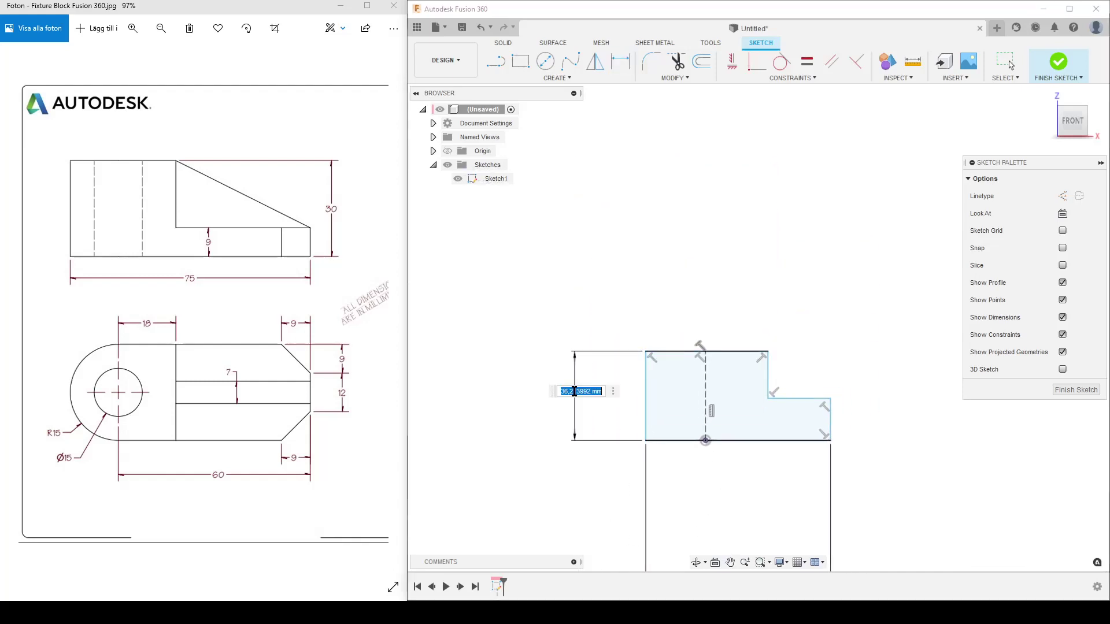
{"action": "type", "text": "30"}
{"action": "key", "text": "Return"}
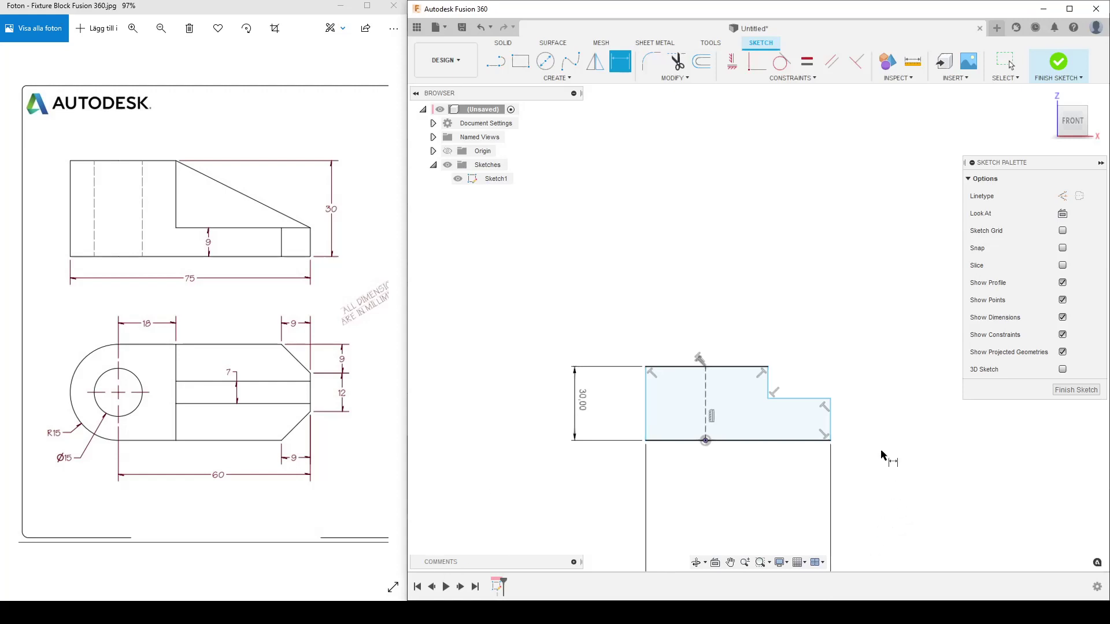
Dimension the short right edge of the profile's lower step to 9 mm
{"action": "left_click", "coordinate": [832, 417]}
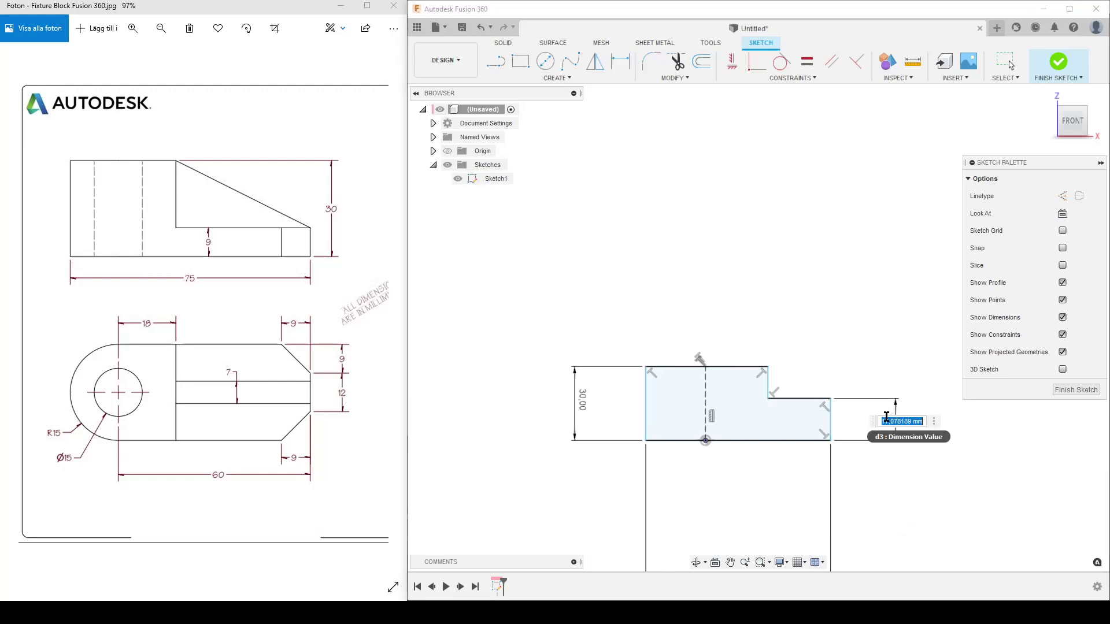
{"action": "type", "text": "9"}
{"action": "key", "text": "Return"}
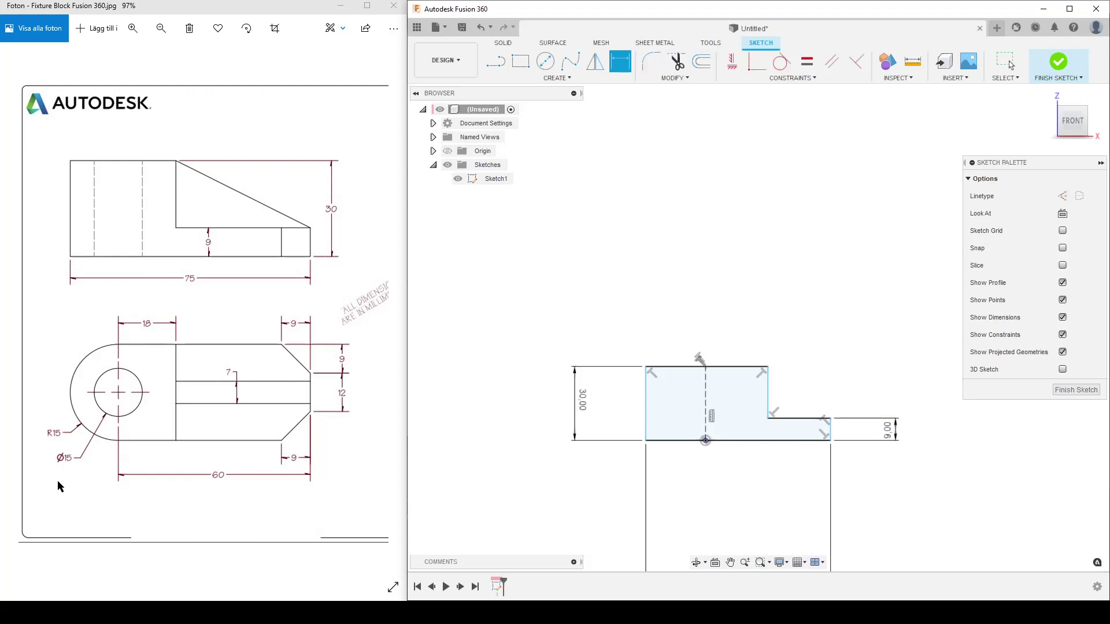
Dimension the distance between the construction line and the vertical step edge to 18 mm
{"action": "left_click", "coordinate": [705, 375]}
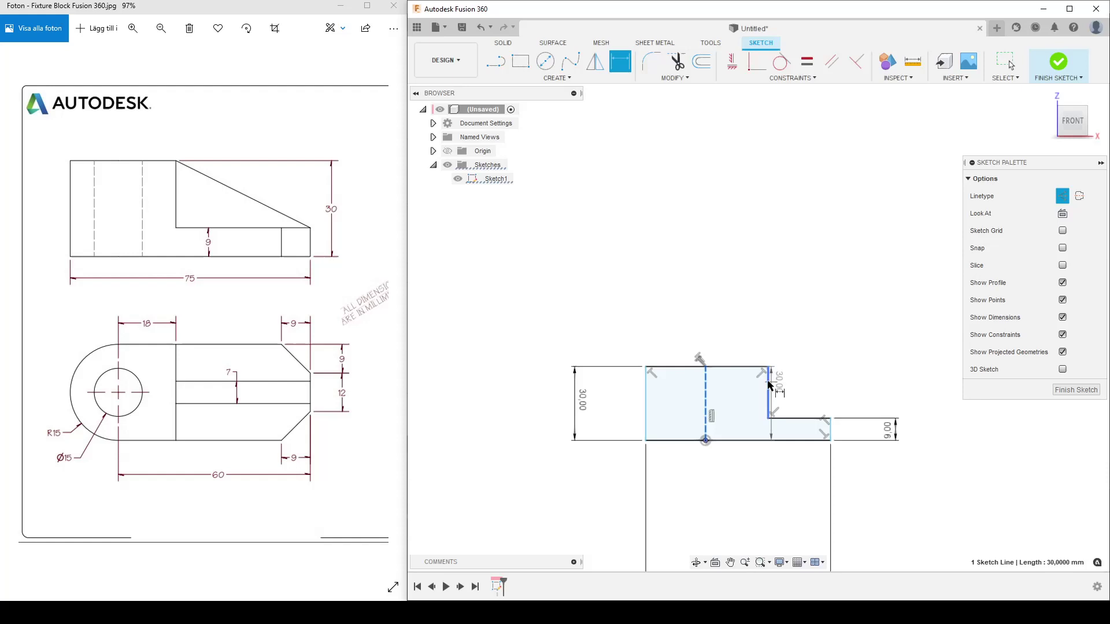
{"action": "left_click", "coordinate": [769, 384]}
{"action": "left_click", "coordinate": [733, 327]}
{"action": "type", "text": "18"}
{"action": "key", "text": "Return"}
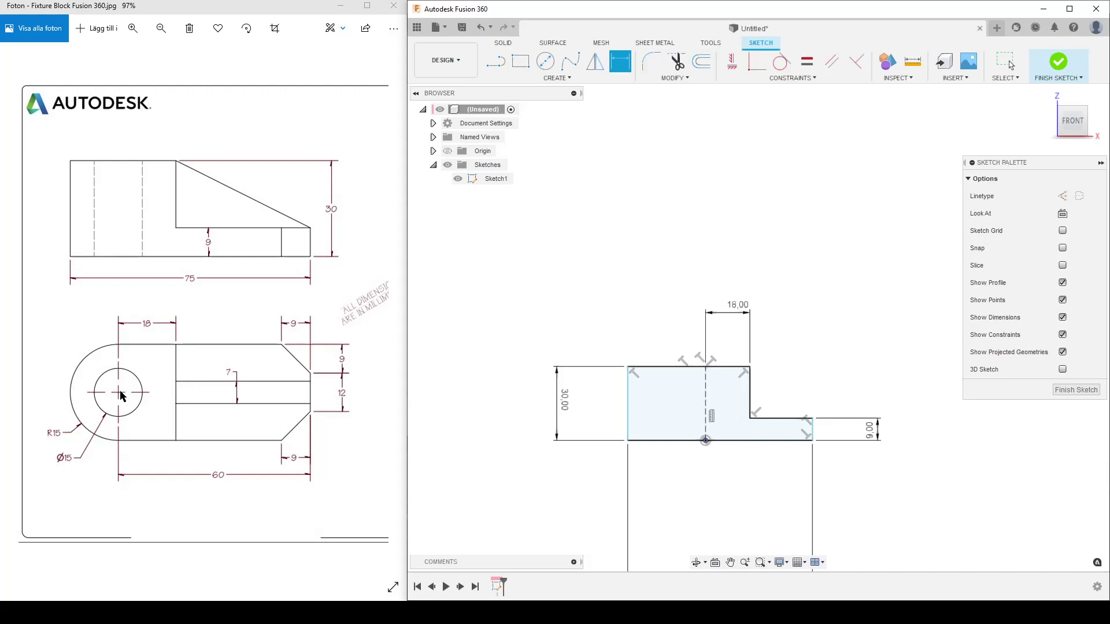
Dimension the distance between the construction line and the profile's tall left edge to 15 mm and finish the sketch
{"action": "left_click", "coordinate": [706, 406]}
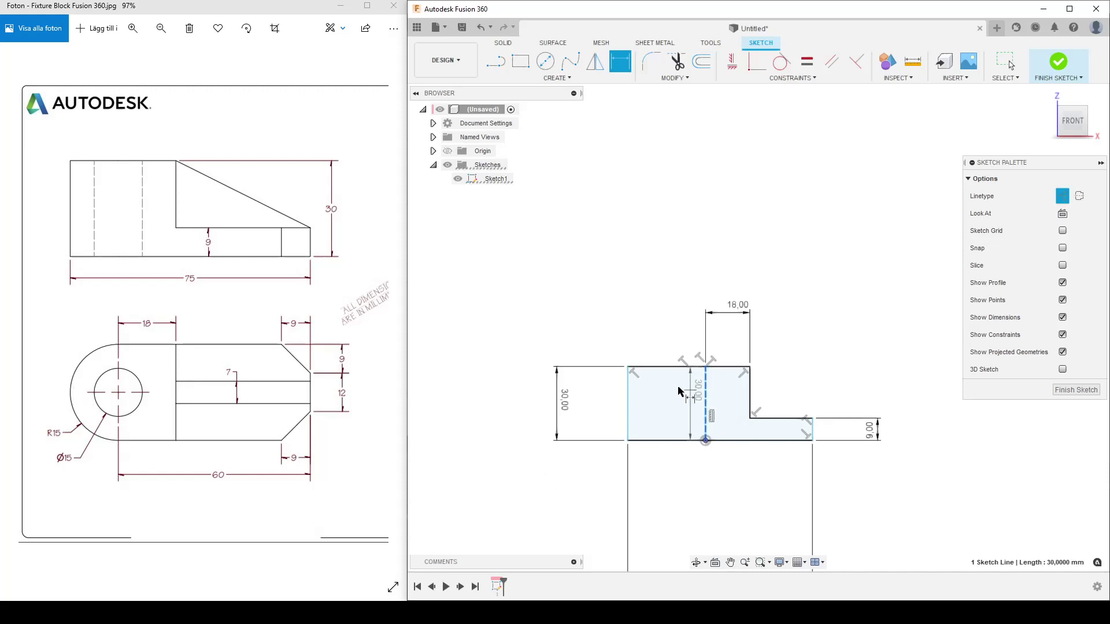
{"action": "left_click", "coordinate": [628, 399]}
{"action": "left_click", "coordinate": [655, 317]}
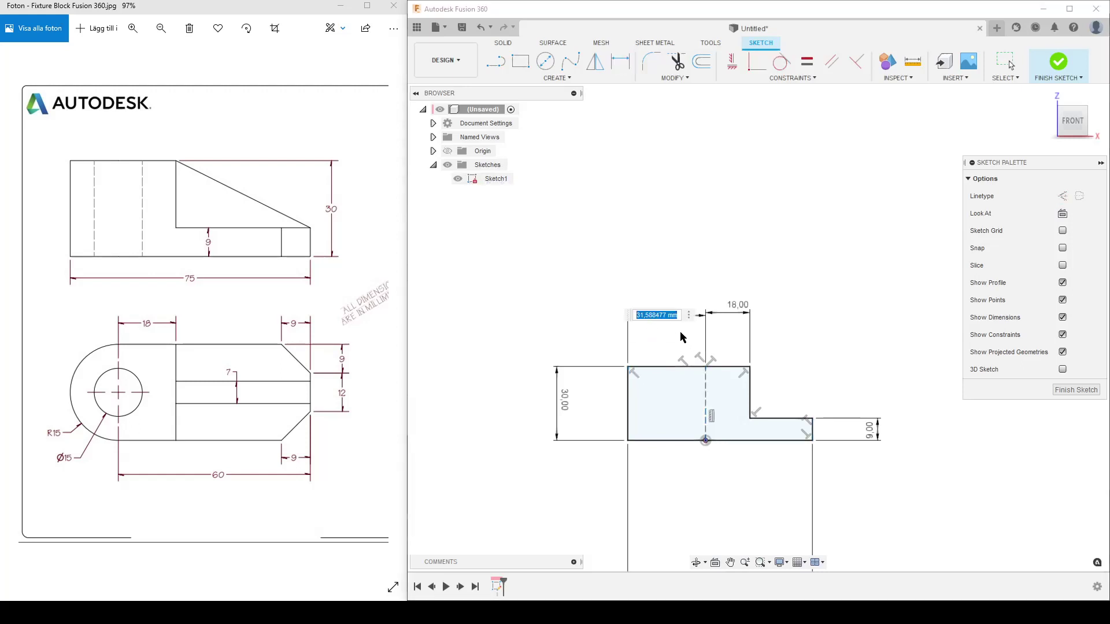
{"action": "type", "text": "15"}
{"action": "key", "text": "Return"}
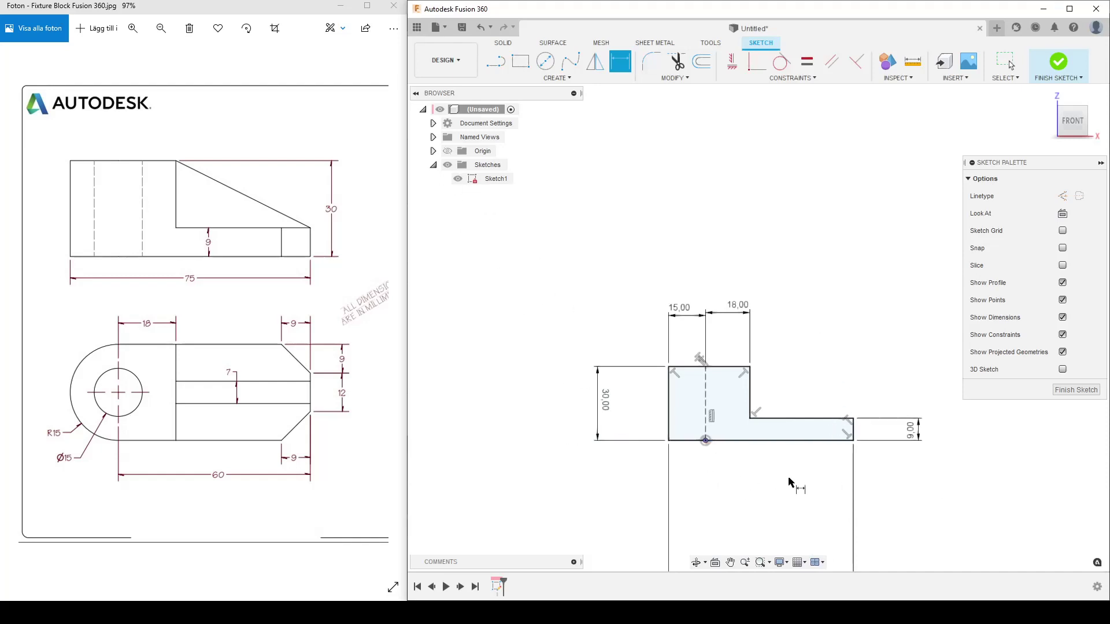
{"action": "left_click", "coordinate": [757, 440]}
{"action": "scroll", "coordinate": [745, 547], "scroll_direction": "down", "scroll_amount": 3}
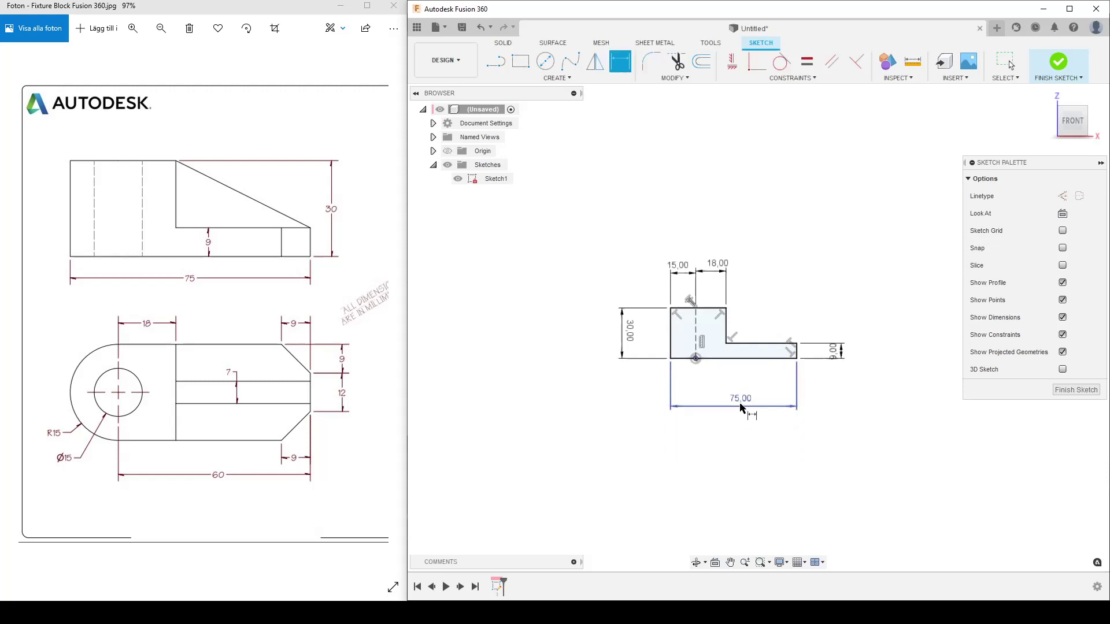
{"action": "left_click", "coordinate": [740, 408]}
{"action": "key", "text": "Escape"}
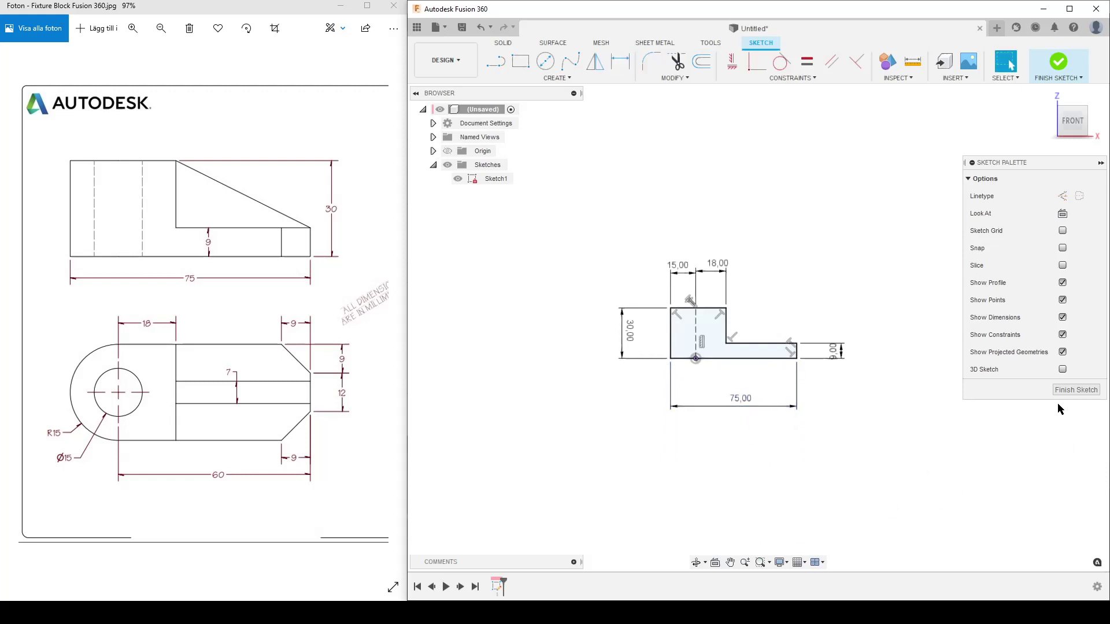
{"action": "left_click", "coordinate": [1065, 389]}
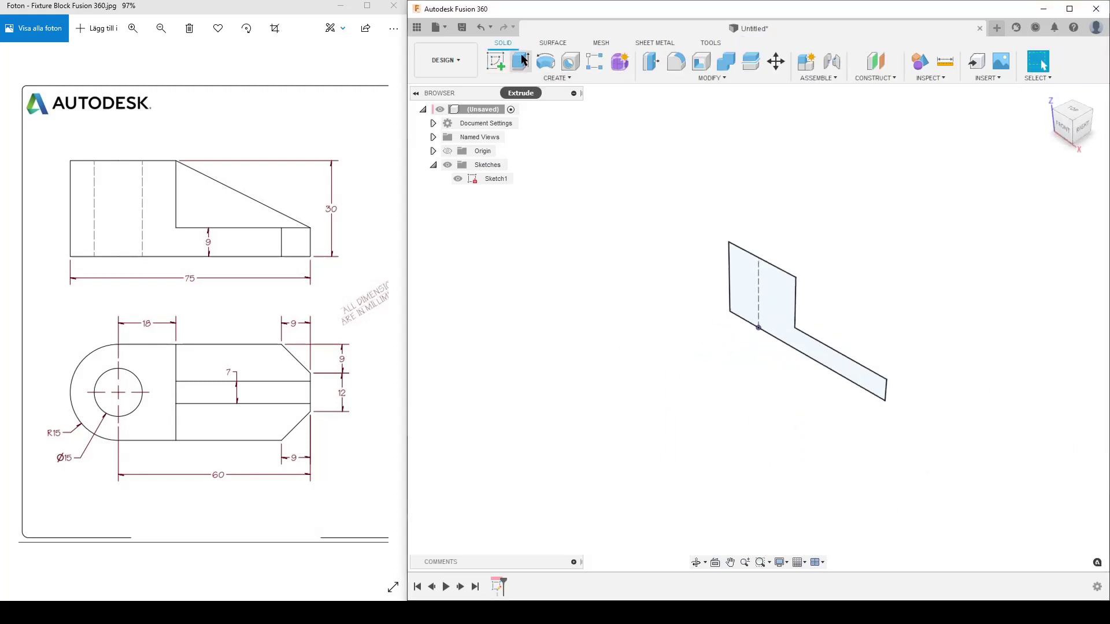
Extrude the side profile symmetrically as a new body with a half-length distance of 15 mm
{"action": "left_click", "coordinate": [522, 60]}
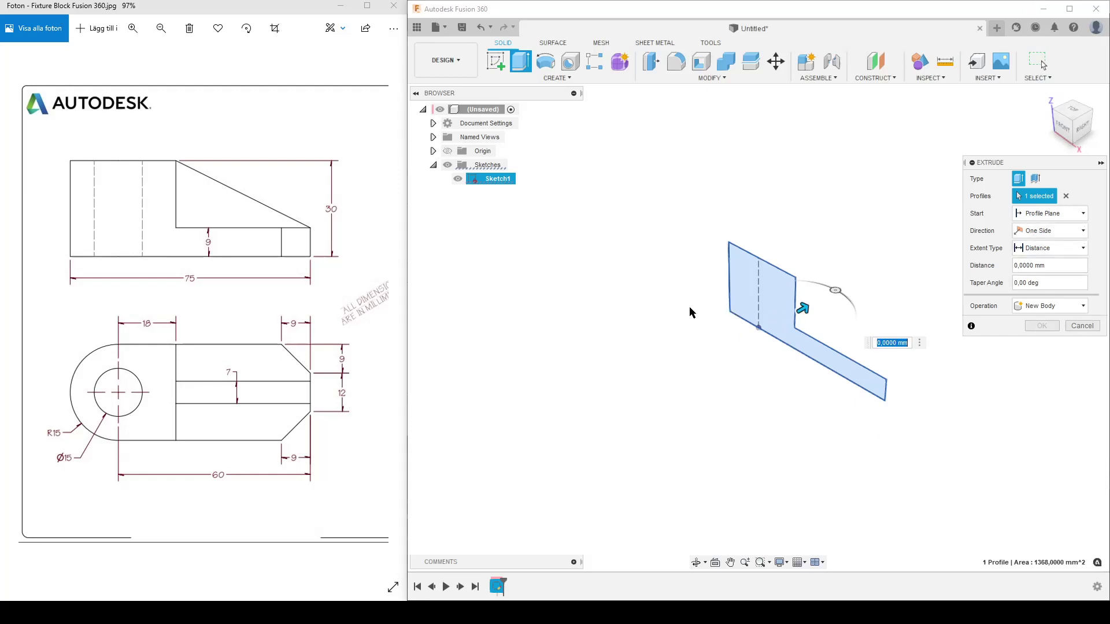
{"action": "left_click", "coordinate": [1078, 231]}
{"action": "left_click", "coordinate": [1042, 272]}
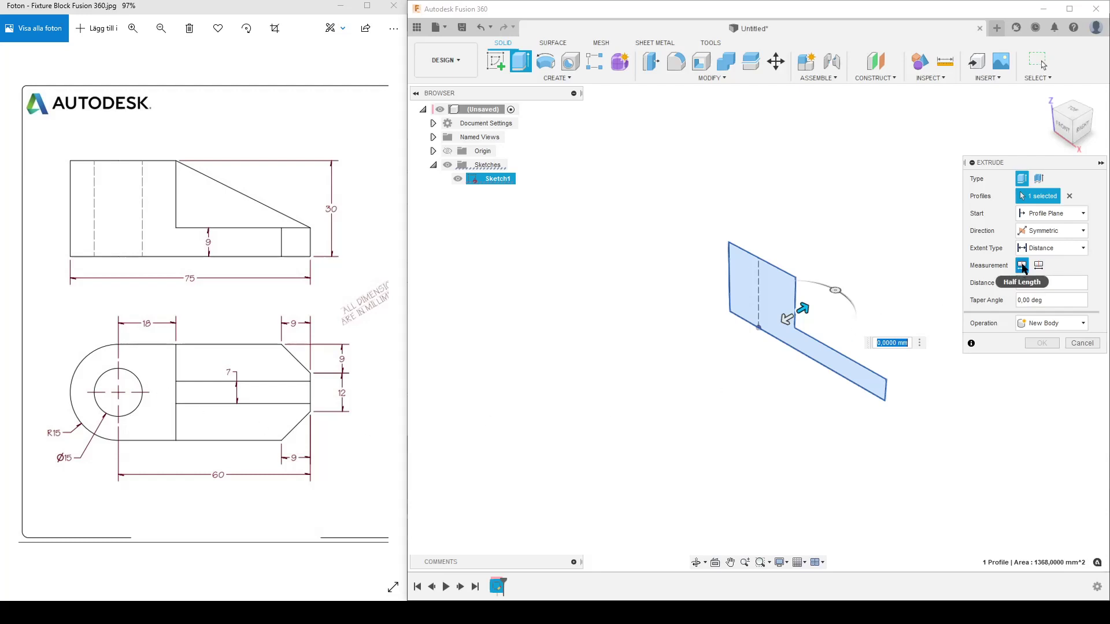
{"action": "left_click", "coordinate": [1052, 286]}
{"action": "left_click_drag", "start_coordinate": [1052, 287], "coordinate": [995, 283]}
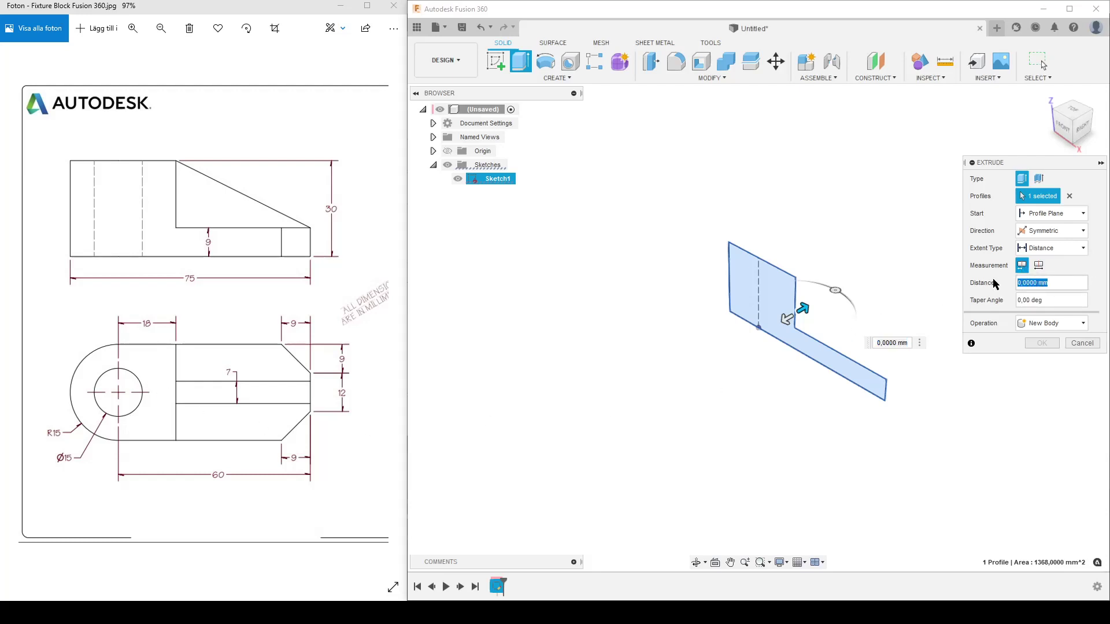
{"action": "type", "text": "15"}
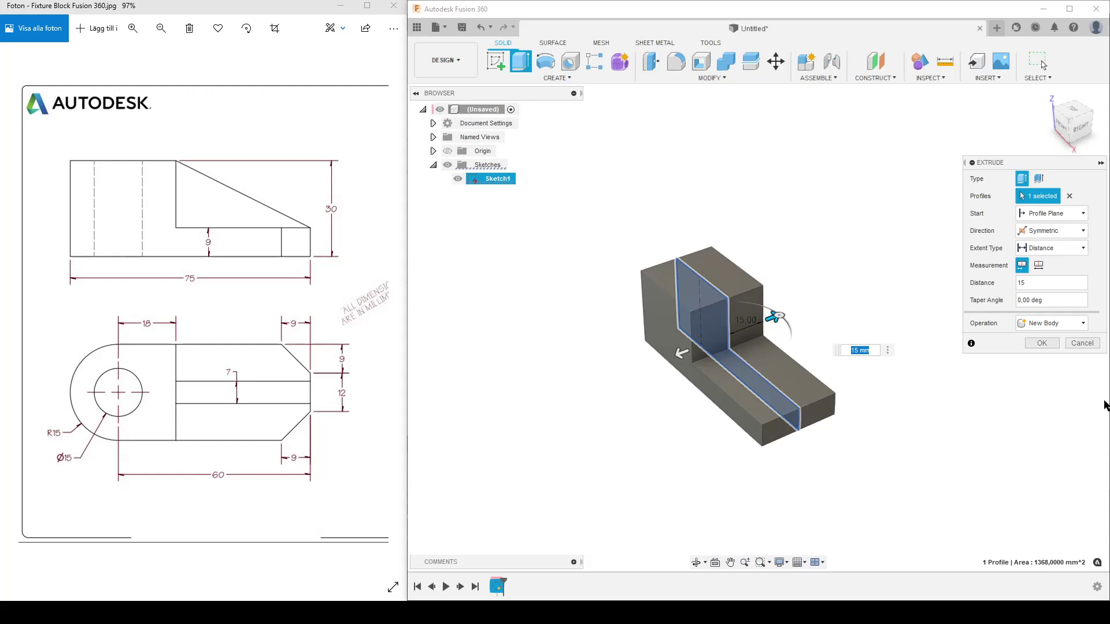
{"action": "left_click", "coordinate": [1041, 343]}
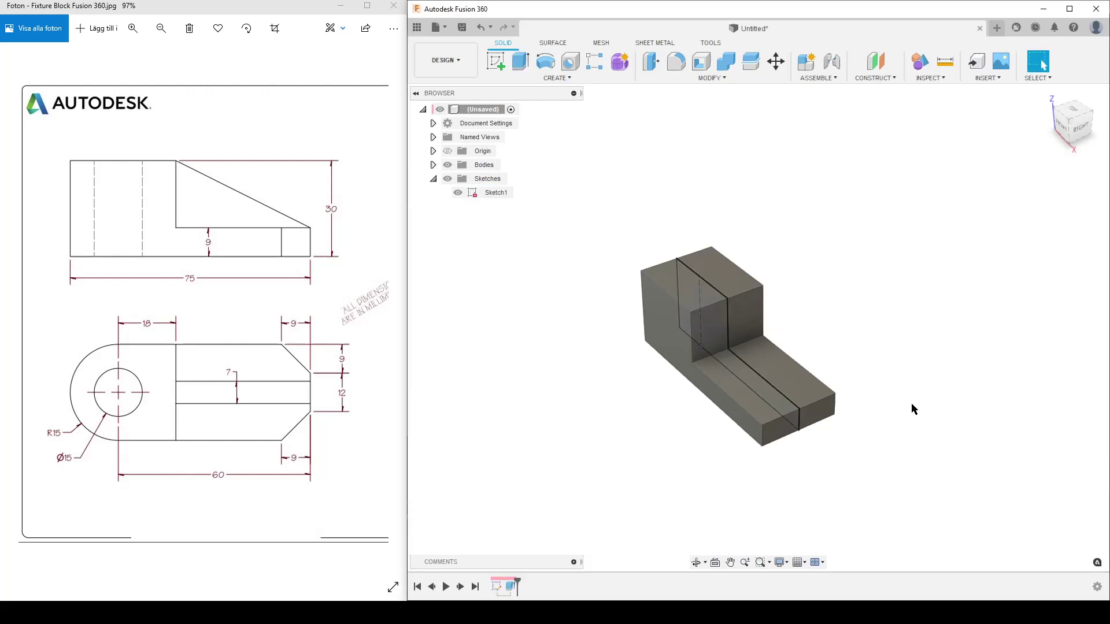
Hide the profile sketch and expand the list of bodies
{"action": "middle_click_drag", "start_coordinate": [682, 435], "coordinate": [731, 416], "text": "shift"}
{"action": "left_click", "coordinate": [1038, 61]}
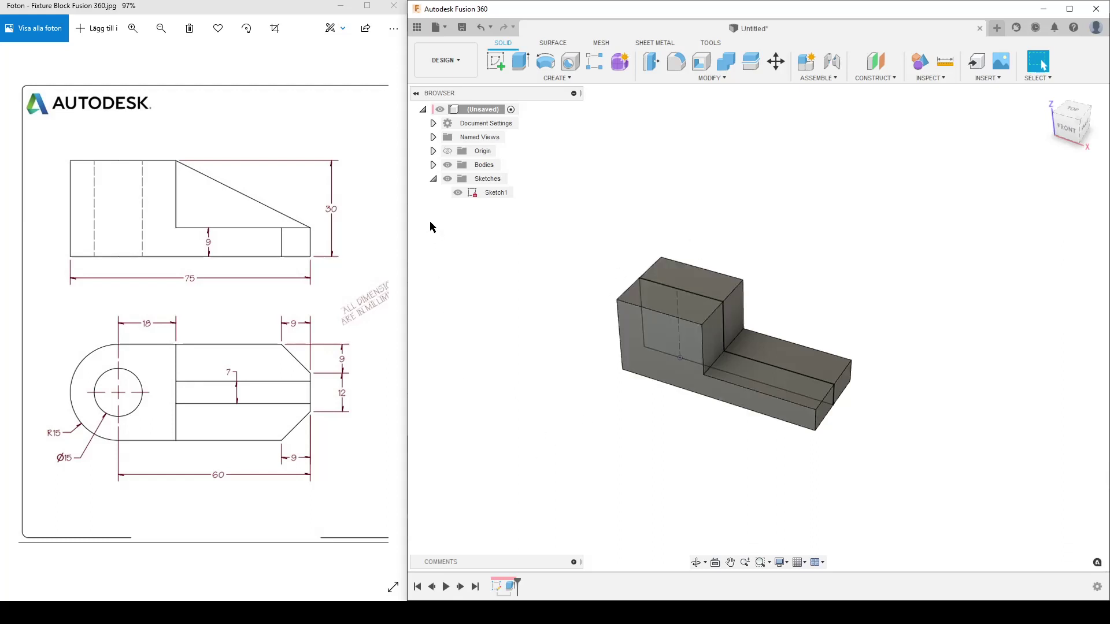
{"action": "left_click", "coordinate": [457, 192]}
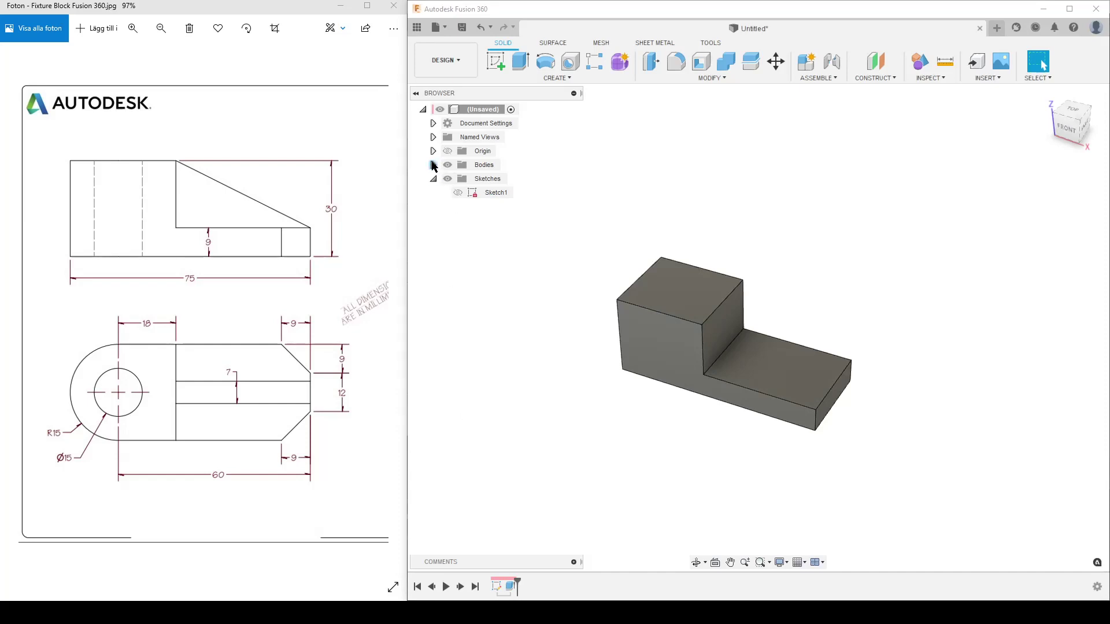
{"action": "left_click", "coordinate": [434, 165]}
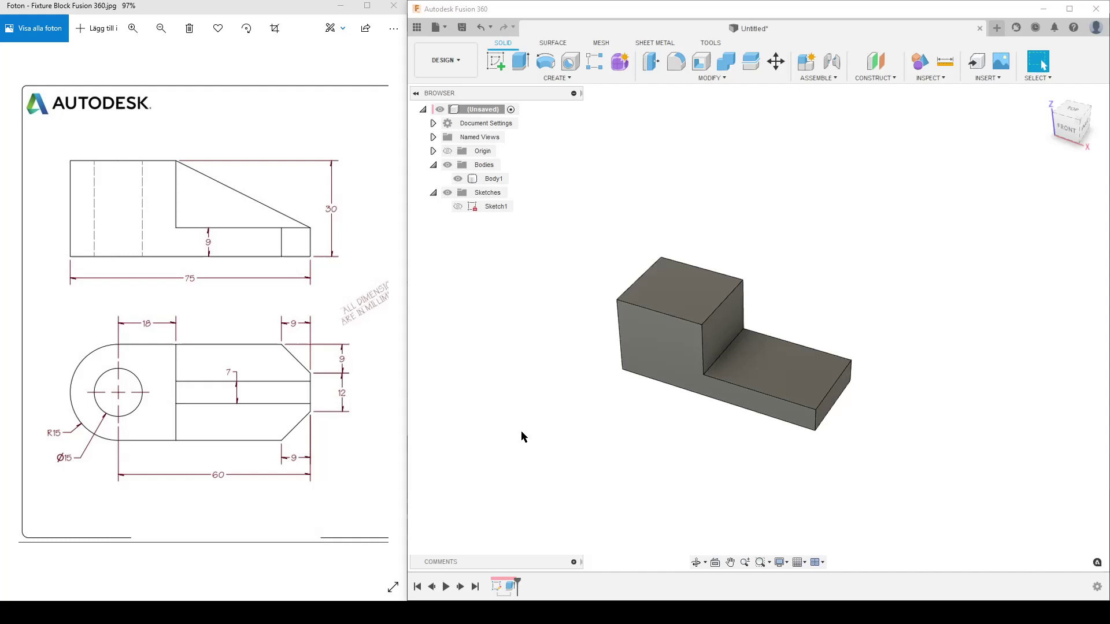
Apply a Full Round Fillet to the end face of the block's tall section
{"action": "middle_click_drag", "start_coordinate": [572, 361], "coordinate": [696, 441], "text": "shift"}
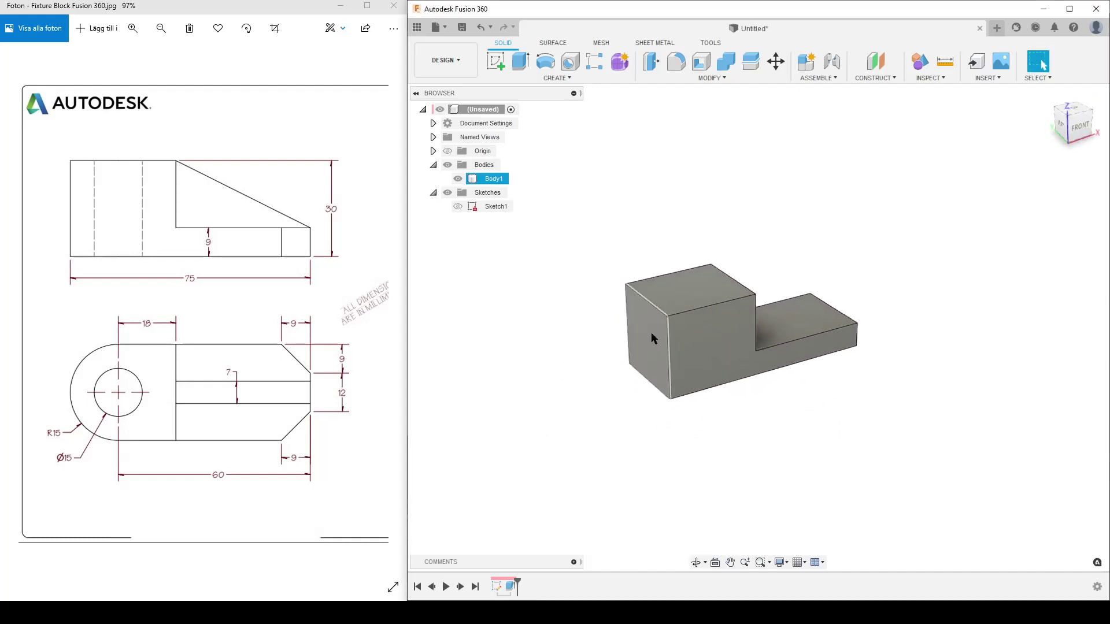
{"action": "key", "text": "f"}
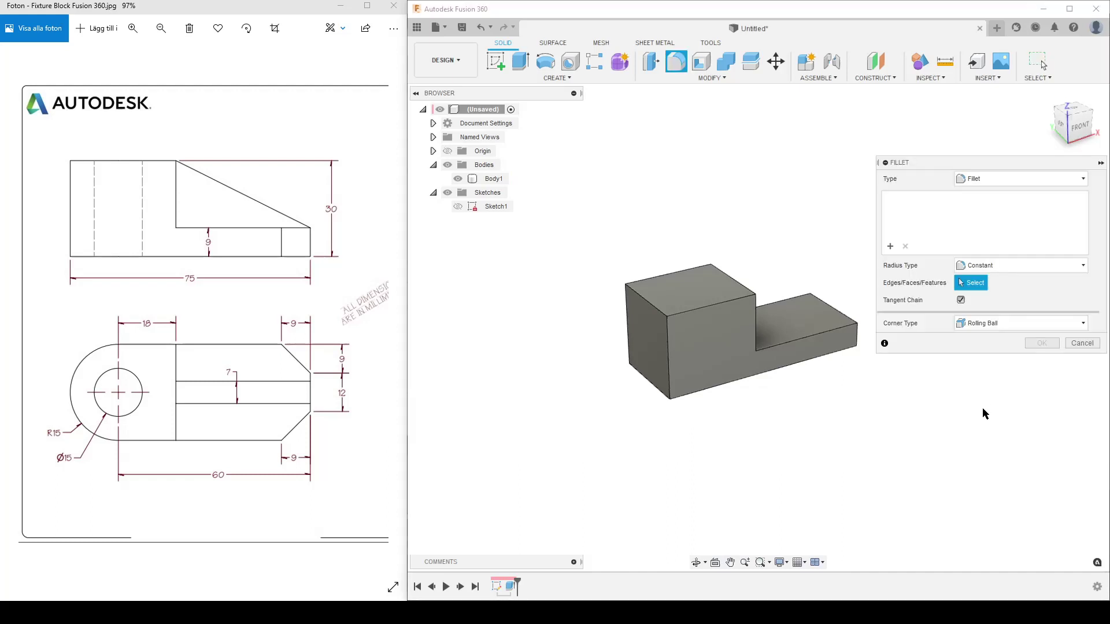
{"action": "left_click", "coordinate": [1076, 179]}
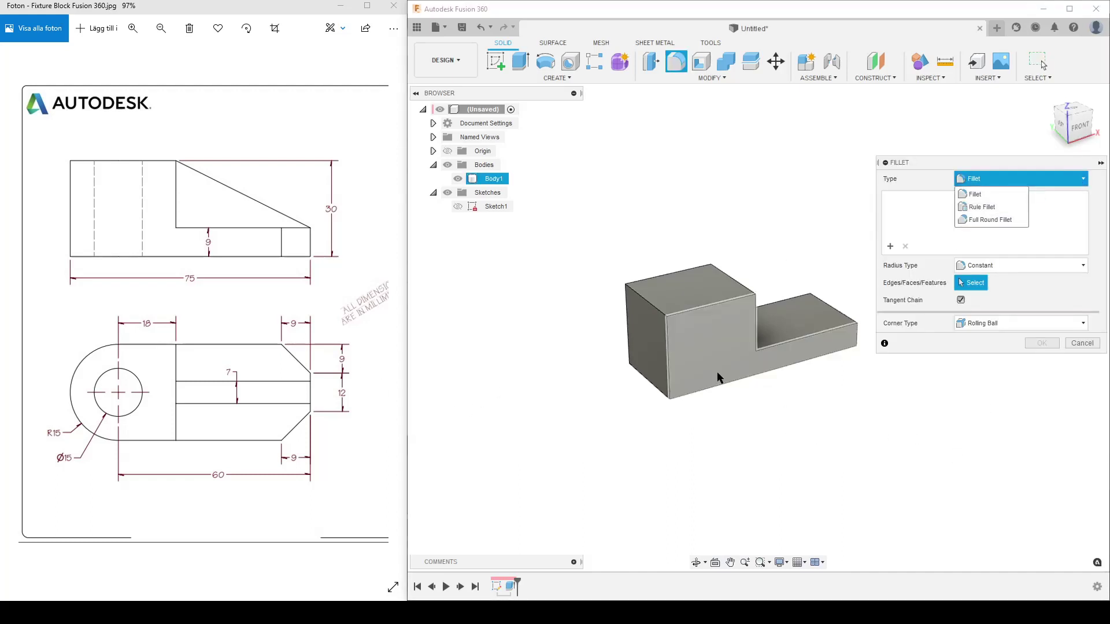
{"action": "left_click", "coordinate": [998, 219]}
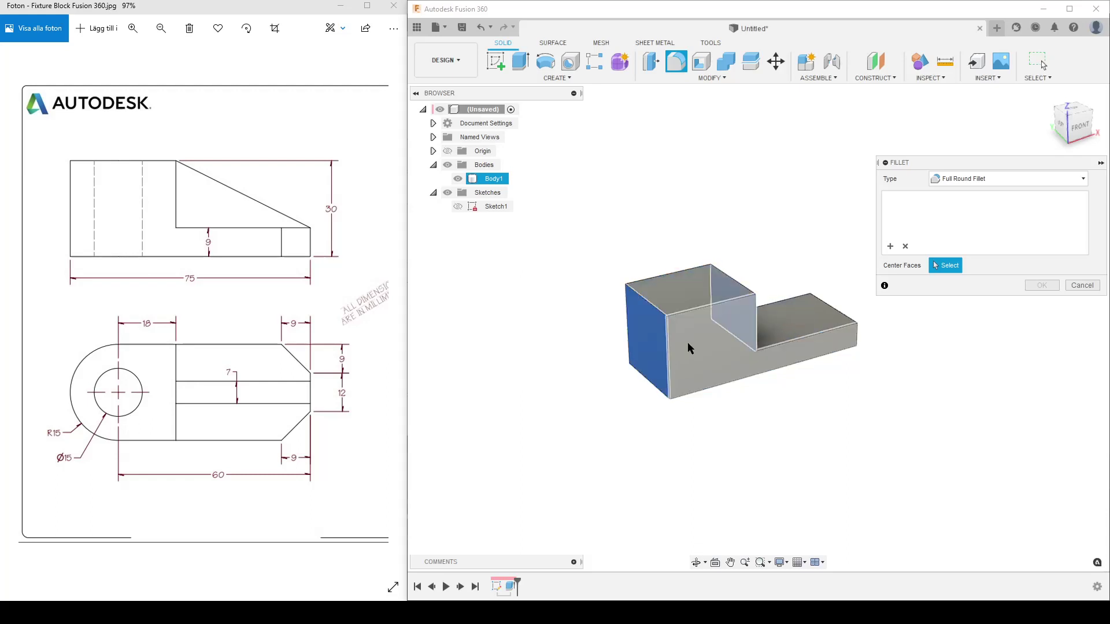
{"action": "left_click", "coordinate": [657, 348]}
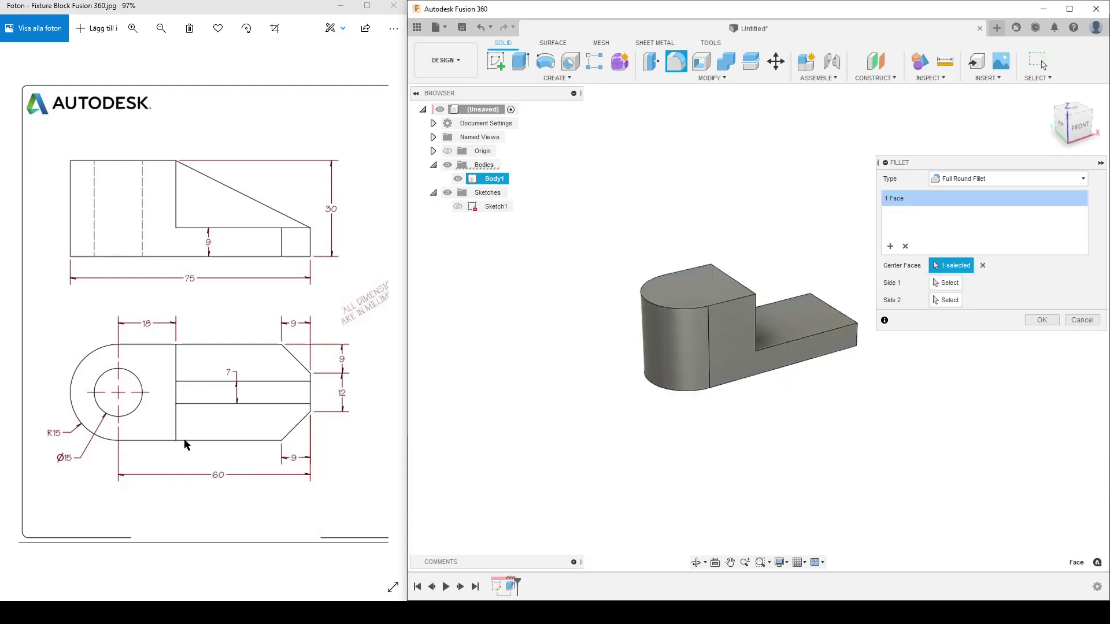
{"action": "left_click", "coordinate": [1052, 319]}
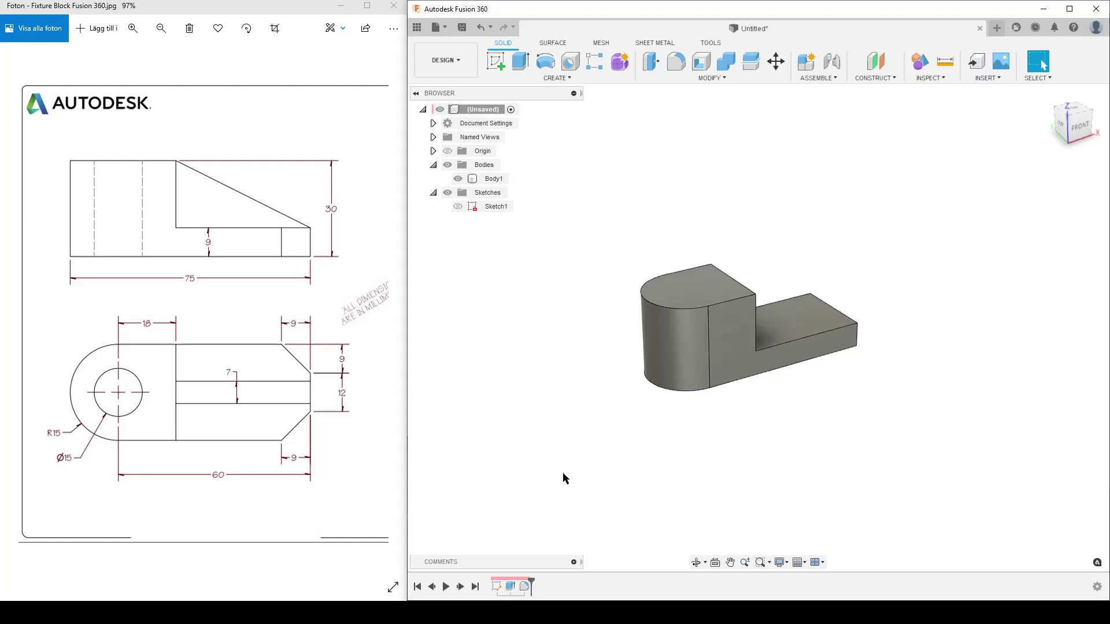
Chamfer the two vertical edges at the free end of the lower step with an equal distance of 9 mm
{"action": "type", "text": "sch"}
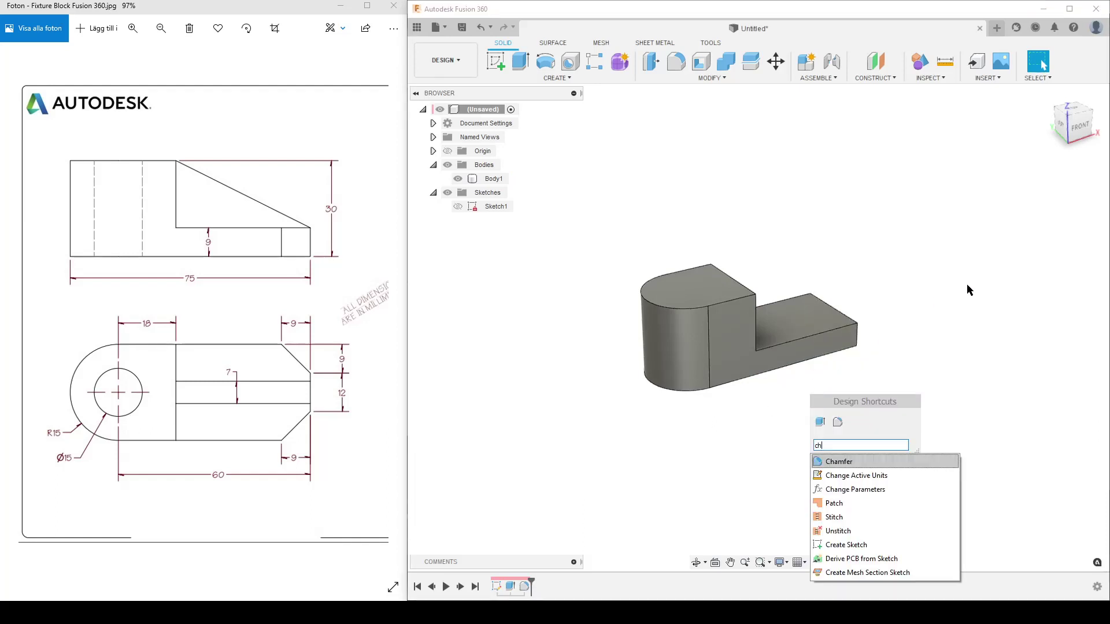
{"action": "left_click", "coordinate": [830, 462]}
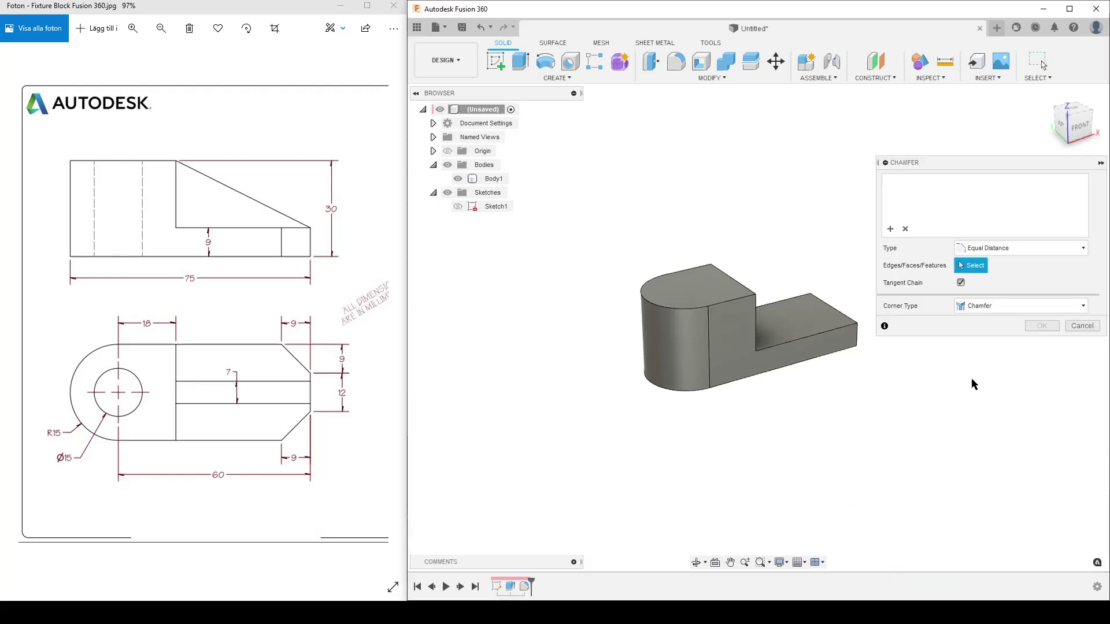
{"action": "middle_click_drag", "start_coordinate": [970, 384], "coordinate": [886, 413], "text": "shift"}
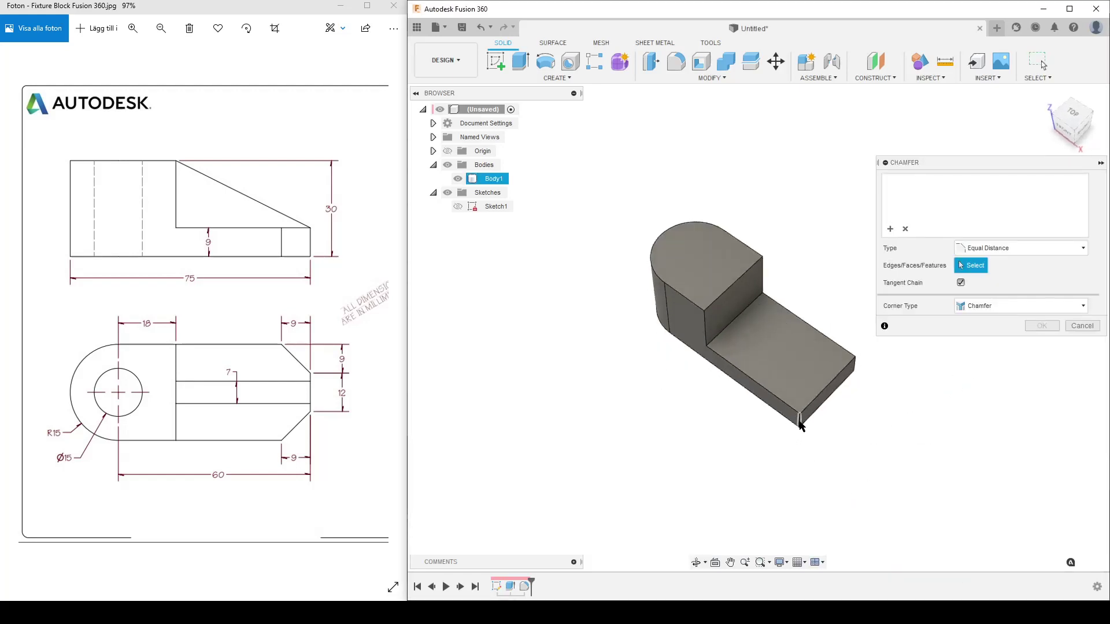
{"action": "left_click", "coordinate": [798, 425]}
{"action": "left_click", "coordinate": [854, 365]}
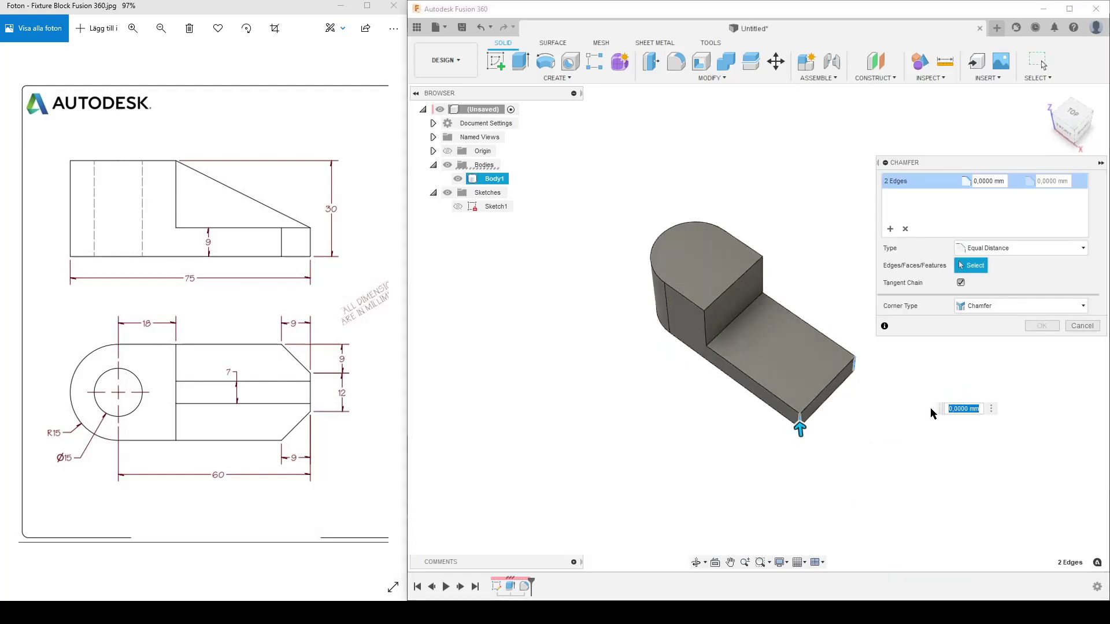
{"action": "type", "text": "9"}
{"action": "left_click", "coordinate": [1041, 327]}
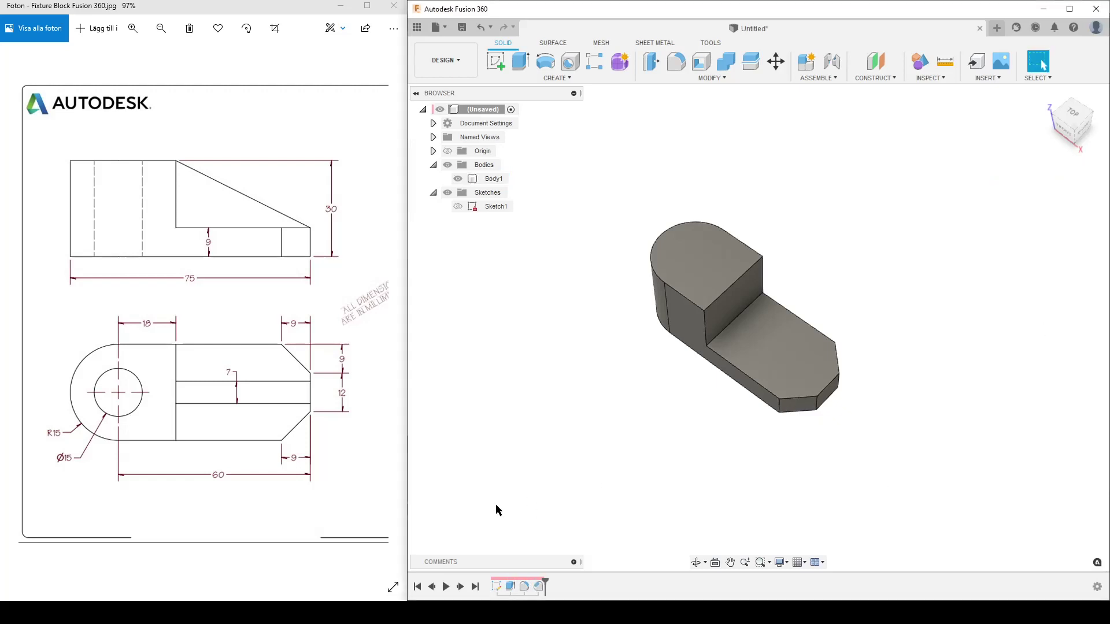
Start a simple hole on the top face of the tall section and centre it on the rounded end's arc
{"action": "left_click", "coordinate": [569, 67]}
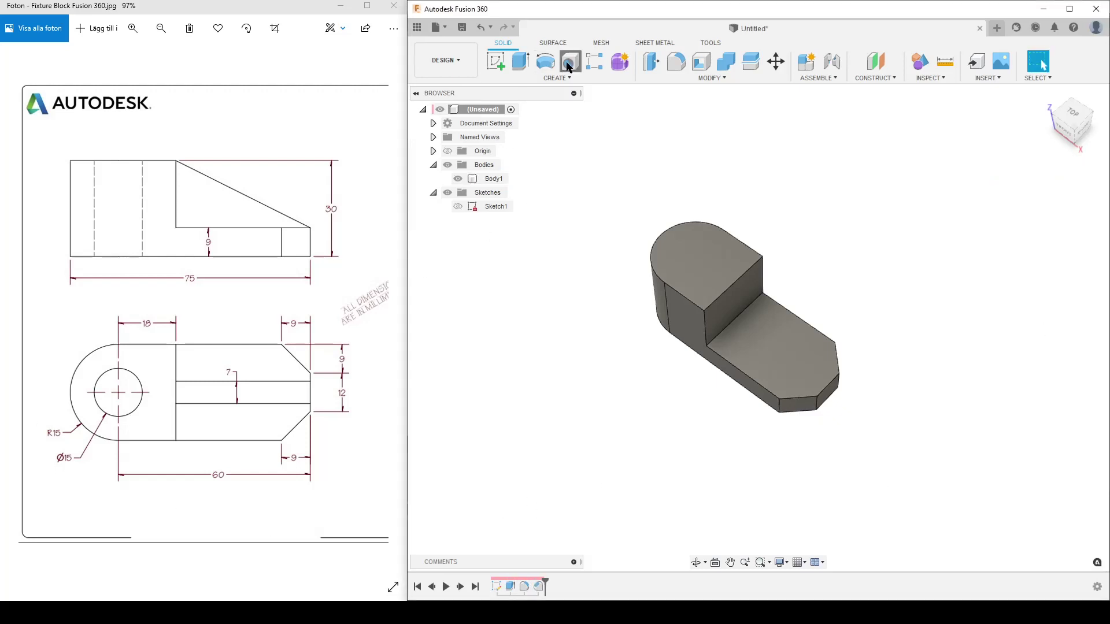
{"action": "left_click", "coordinate": [690, 235]}
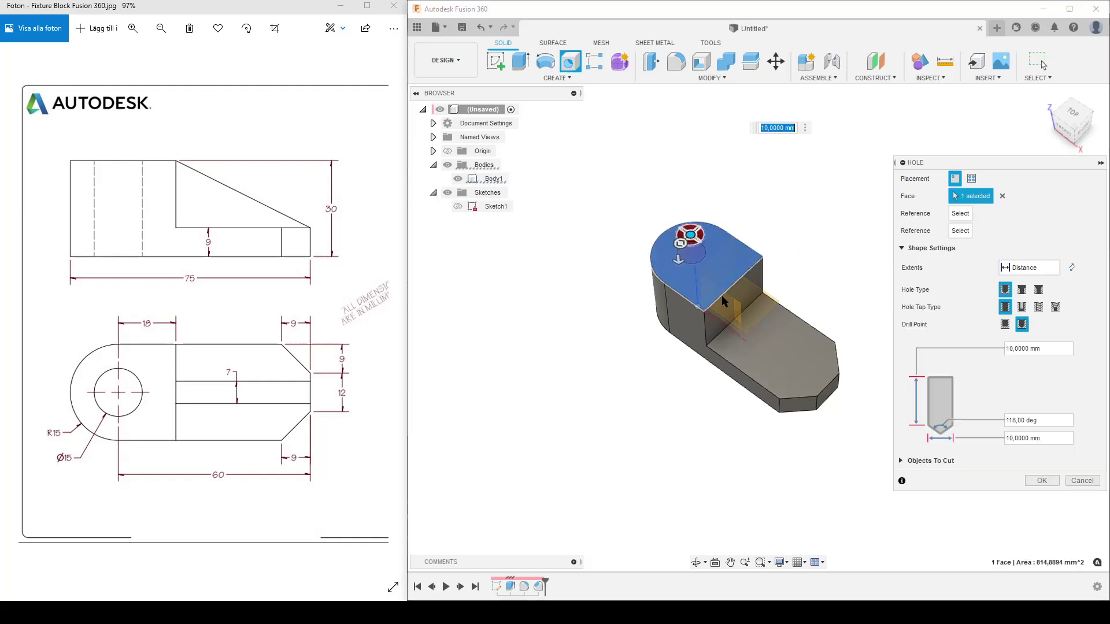
{"action": "scroll", "coordinate": [707, 251], "scroll_direction": "up", "scroll_amount": 3}
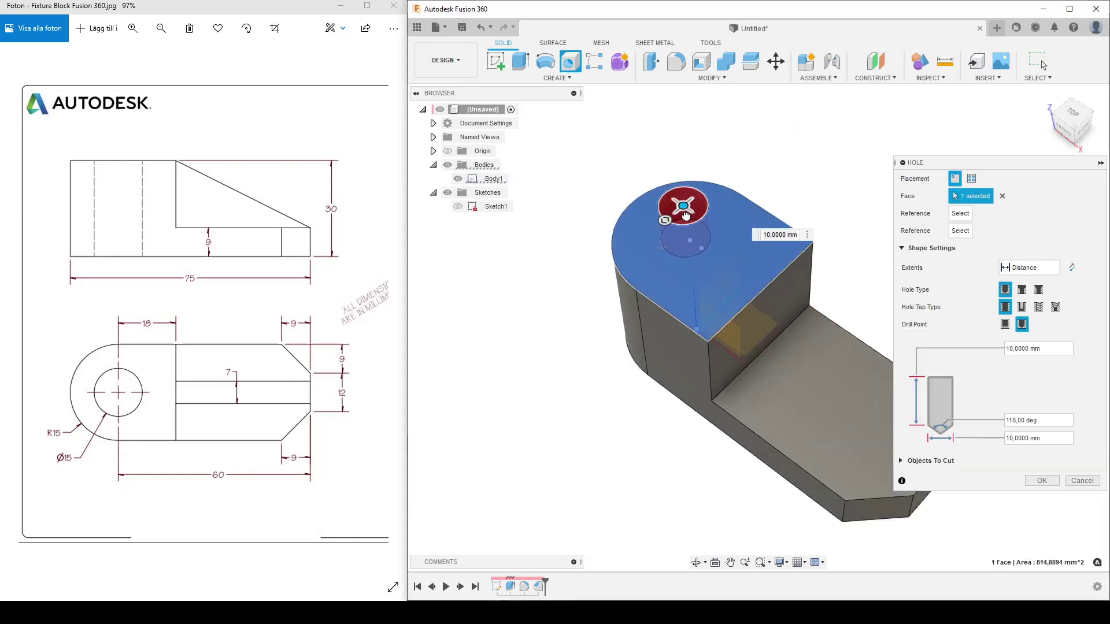
{"action": "mouse_move", "coordinate": [682, 219]}
{"action": "left_mouse_down"}
{"action": "mouse_move", "coordinate": [739, 284]}
{"action": "mouse_move", "coordinate": [708, 305]}
{"action": "mouse_move", "coordinate": [685, 274]}
{"action": "mouse_move", "coordinate": [690, 243]}
{"action": "left_mouse_up"}
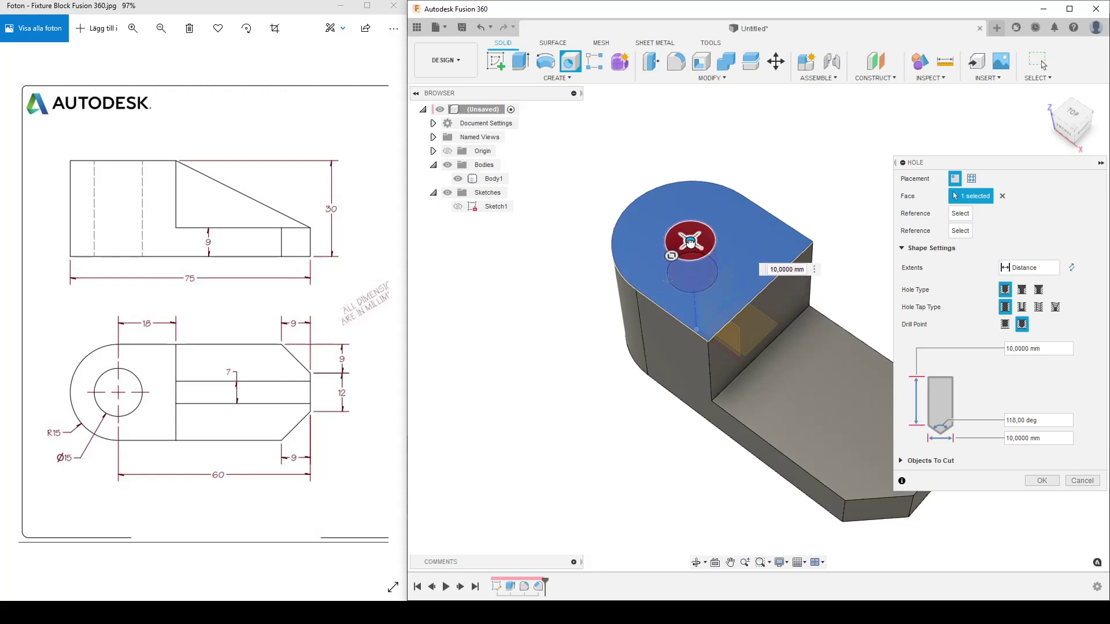
{"action": "left_click", "coordinate": [1073, 113]}
{"action": "scroll", "coordinate": [728, 439], "scroll_direction": "up", "scroll_amount": 3}
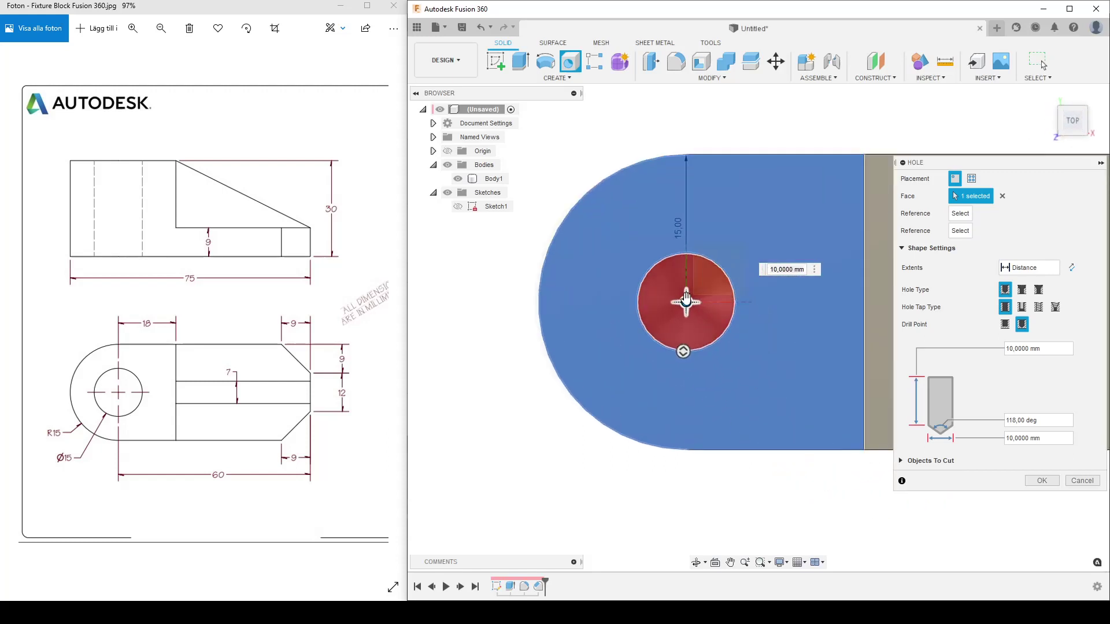
{"action": "mouse_move", "coordinate": [688, 302]}
{"action": "left_mouse_down"}
{"action": "mouse_move", "coordinate": [755, 362]}
{"action": "mouse_move", "coordinate": [777, 327]}
{"action": "mouse_move", "coordinate": [678, 297]}
{"action": "left_mouse_up"}
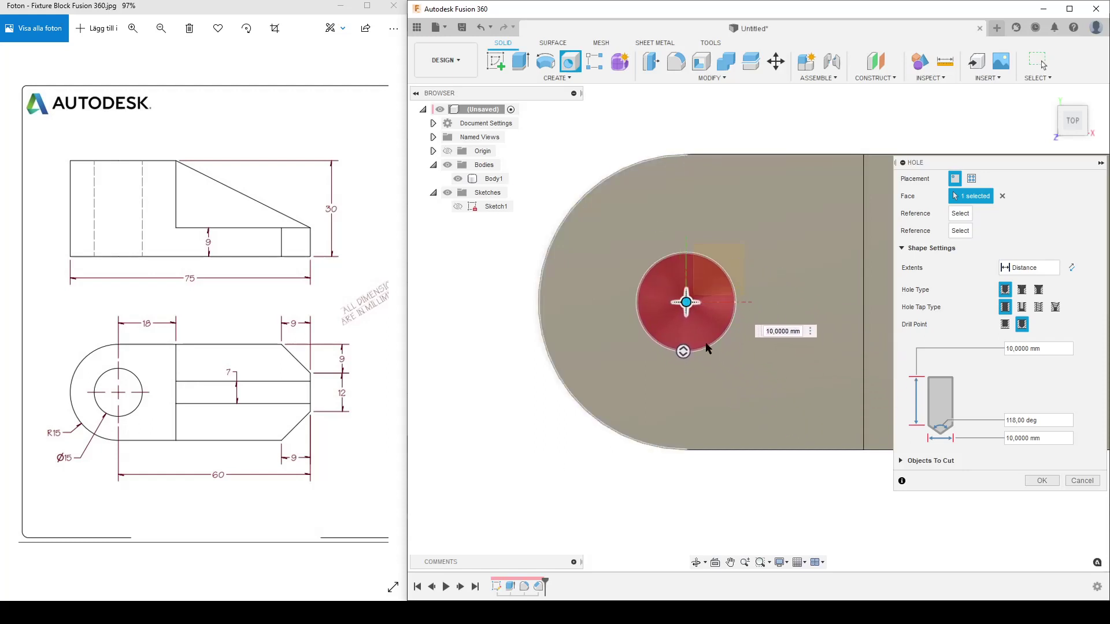
{"action": "scroll", "coordinate": [706, 348], "scroll_direction": "down", "scroll_amount": 3}
{"action": "middle_click_drag", "start_coordinate": [762, 471], "coordinate": [807, 155], "text": "shift"}
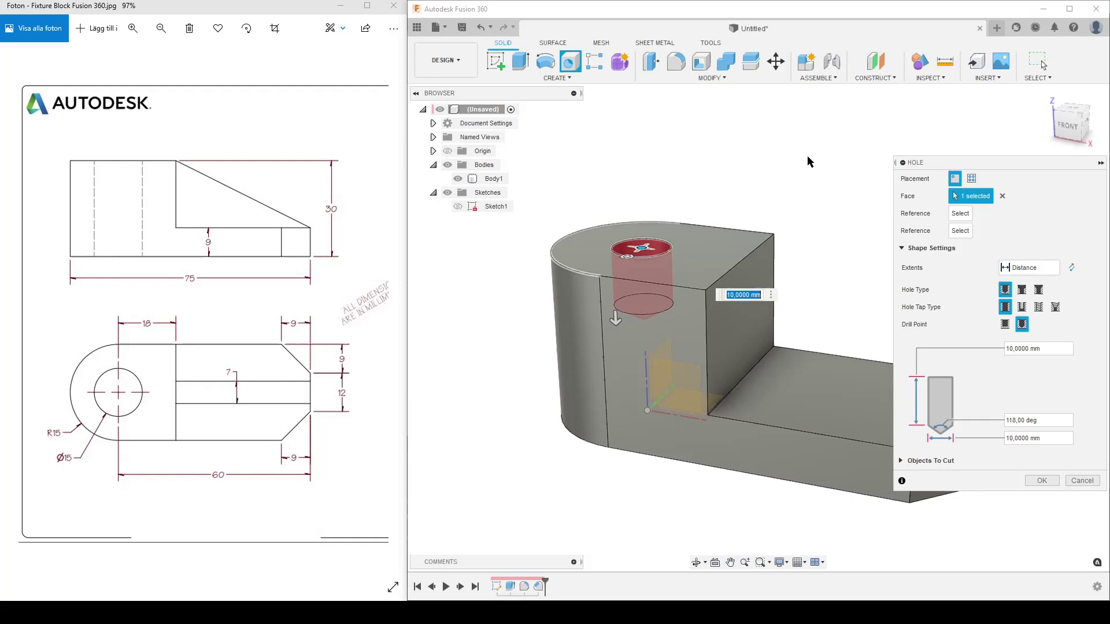
Set the hole's extents to All and its diameter to 15 mm, and create it
{"action": "left_click", "coordinate": [1047, 268]}
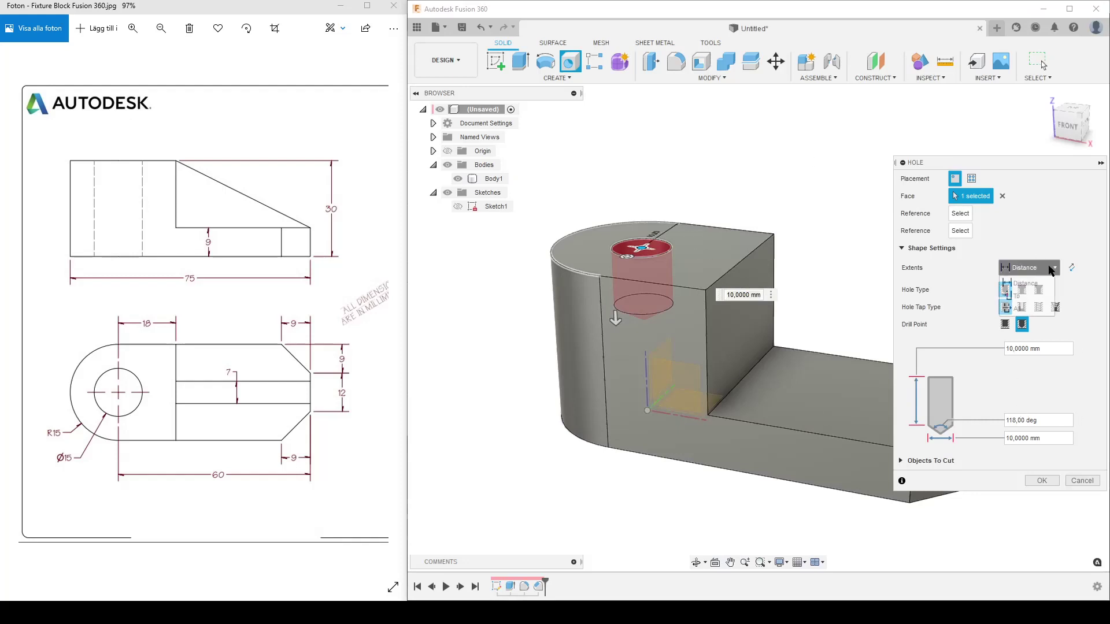
{"action": "left_click", "coordinate": [1019, 314]}
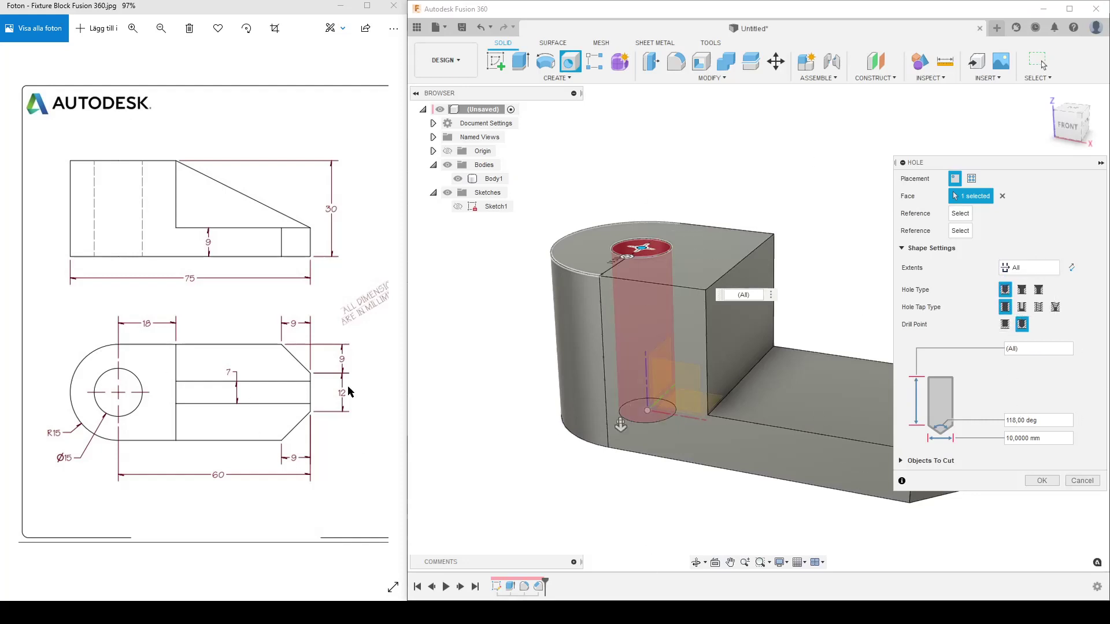
{"action": "double_click", "coordinate": [1060, 444]}
{"action": "type", "text": "15"}
{"action": "left_click", "coordinate": [1041, 480]}
{"action": "scroll", "coordinate": [664, 330], "scroll_direction": "down", "scroll_amount": 5}
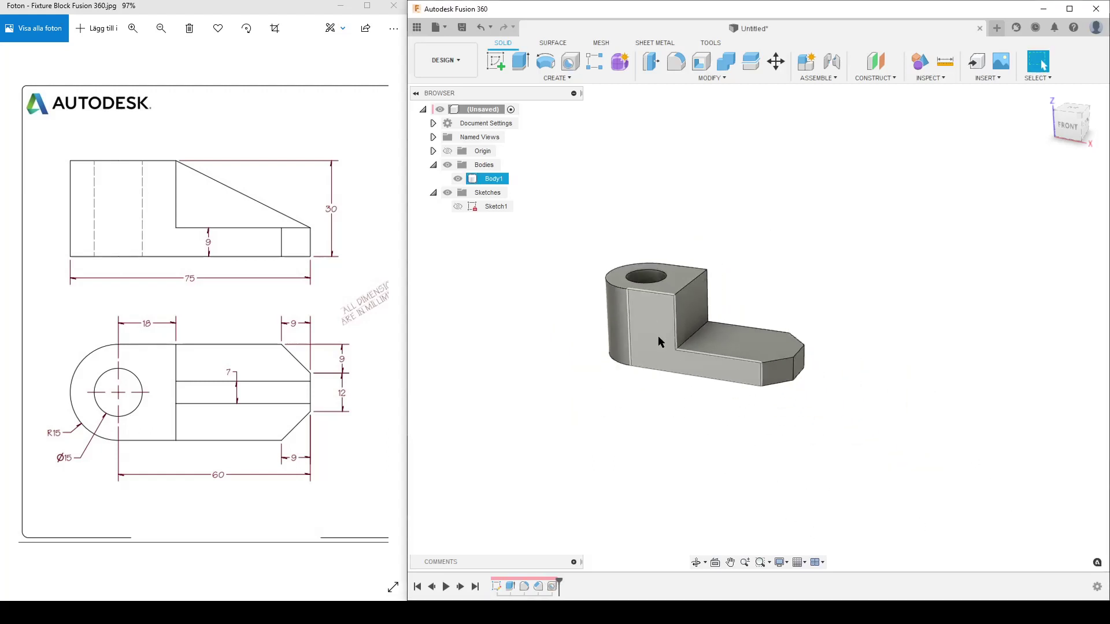
Edit the base profile sketch, adding a sloping line from the lower step's upper end corner to the tall section's top corner, and finish it
{"action": "middle_click_drag", "start_coordinate": [664, 329], "coordinate": [762, 399], "text": "shift"}
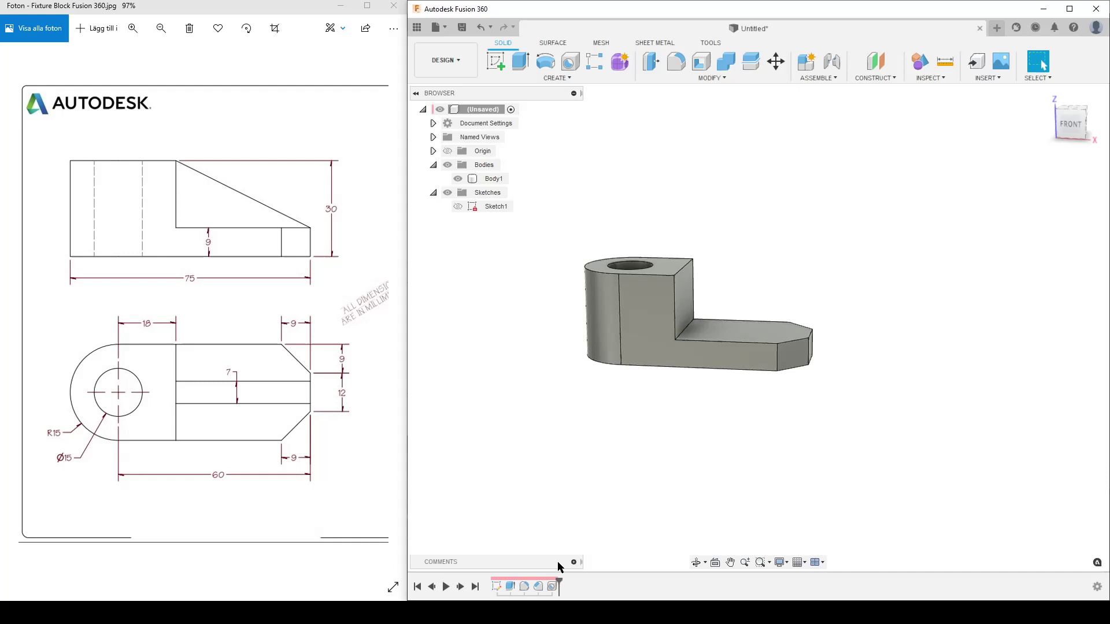
{"action": "double_click", "coordinate": [496, 587]}
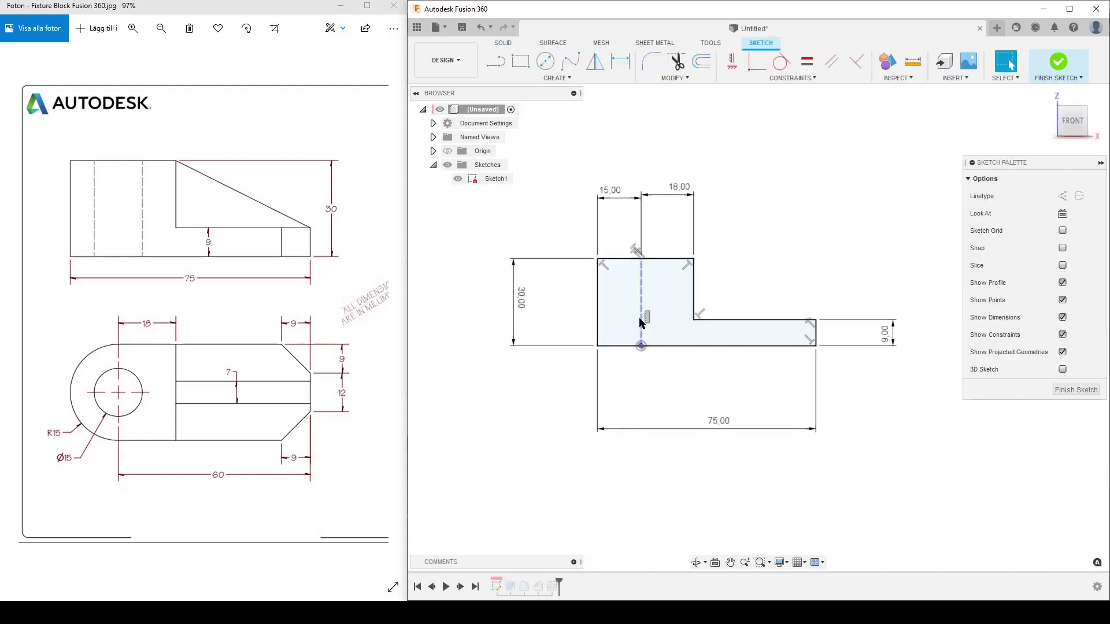
{"action": "key", "text": "l"}
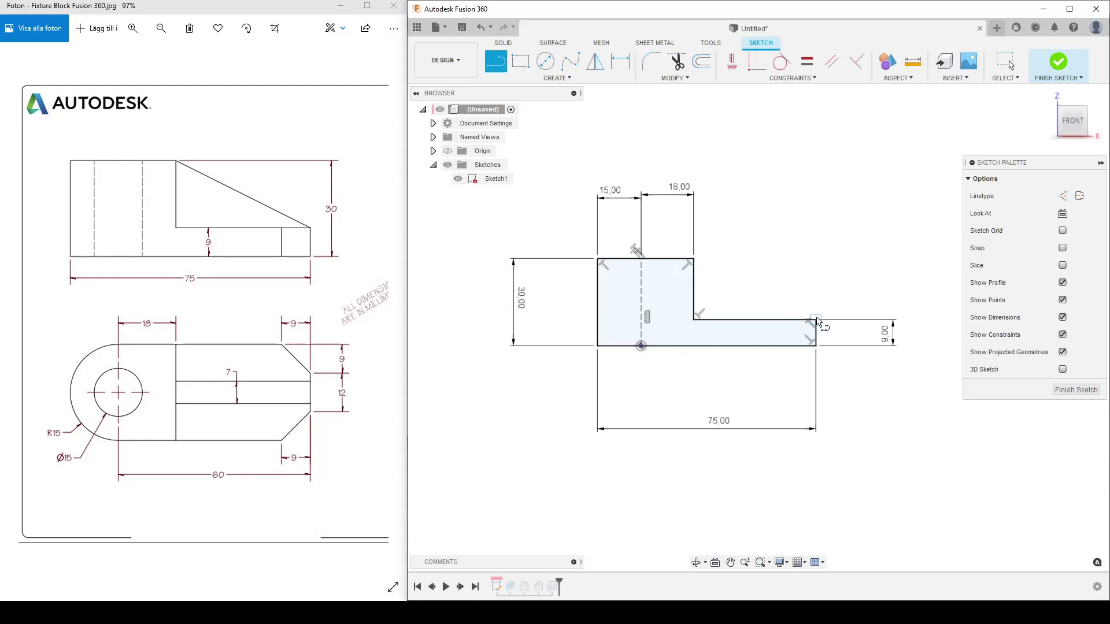
{"action": "left_click", "coordinate": [816, 320]}
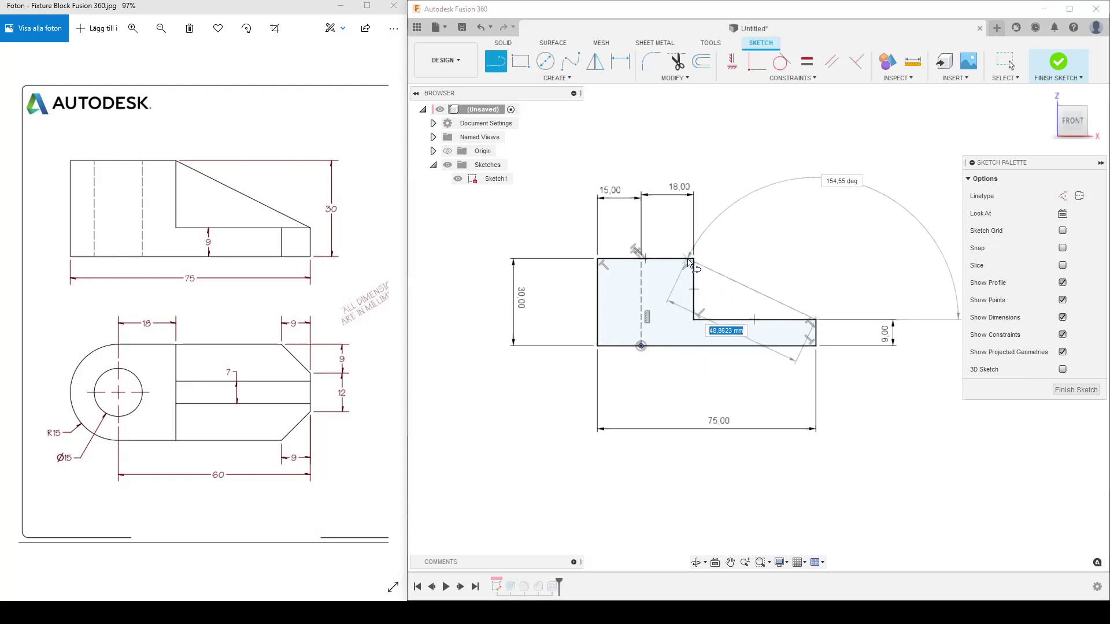
{"action": "left_click", "coordinate": [694, 260]}
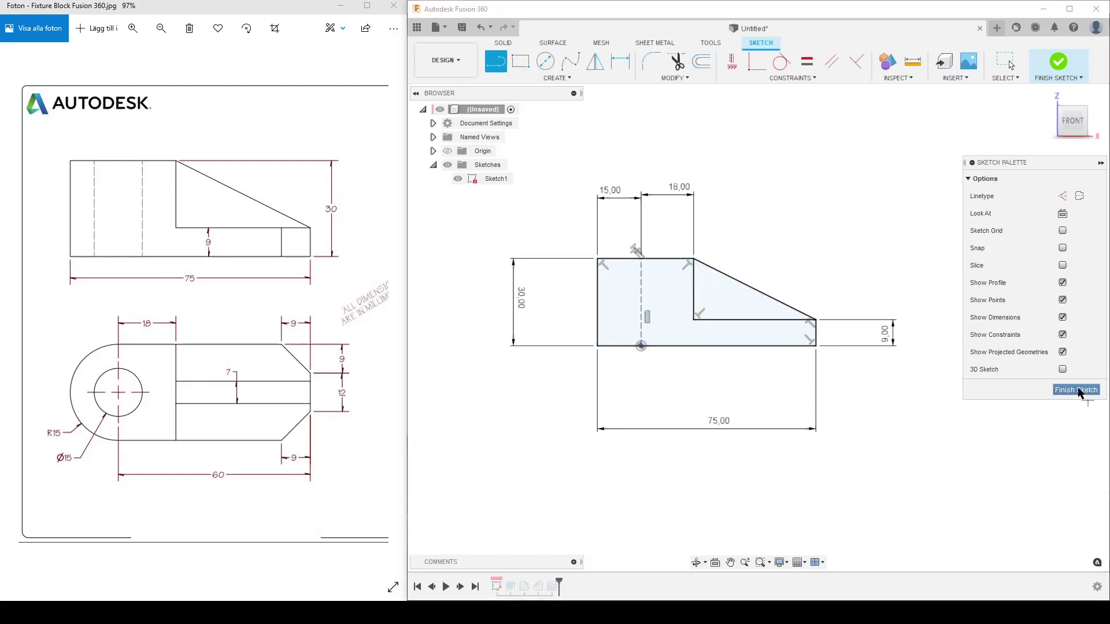
{"action": "left_click", "coordinate": [1069, 389]}
Show Sketch1 and start a rib using the sloping line as its profile
{"action": "left_click", "coordinate": [458, 206]}
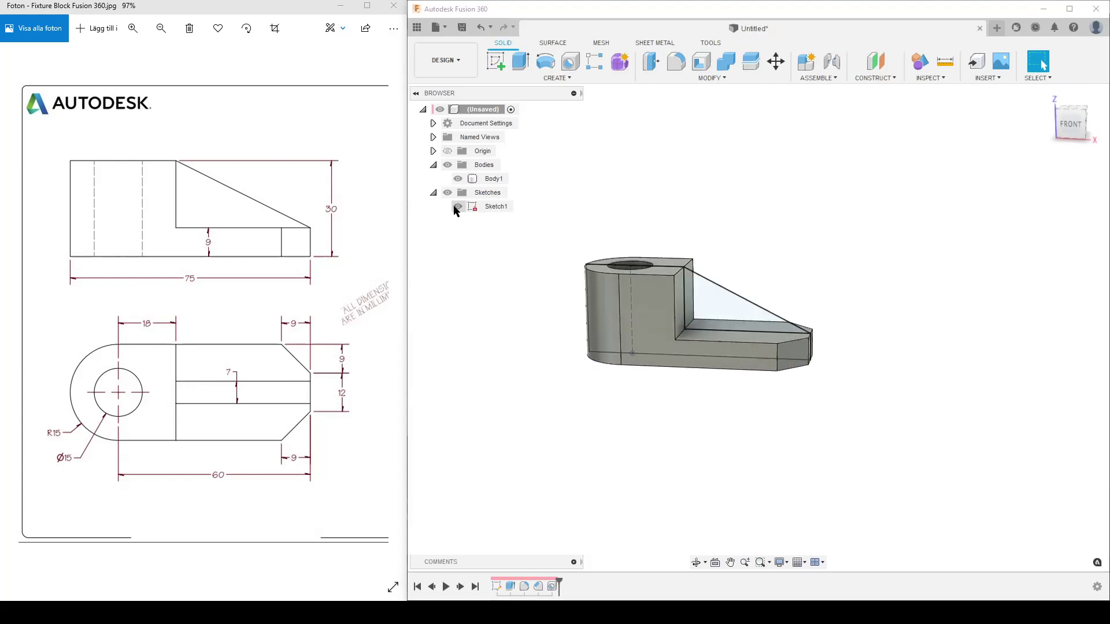
{"action": "type", "text": "s"}
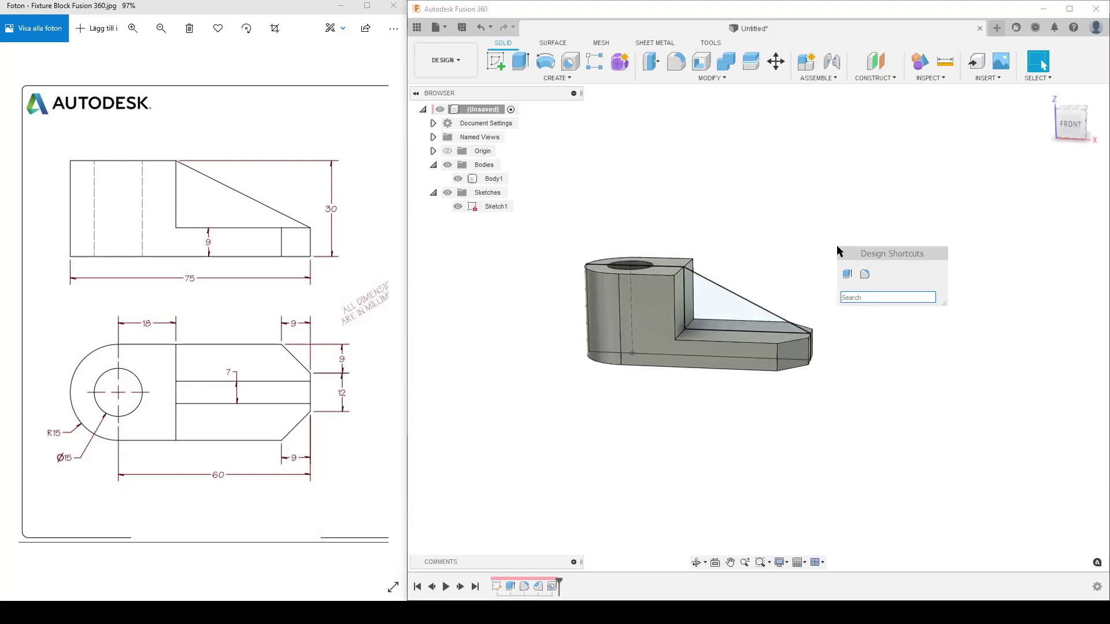
{"action": "type", "text": "ri9"}
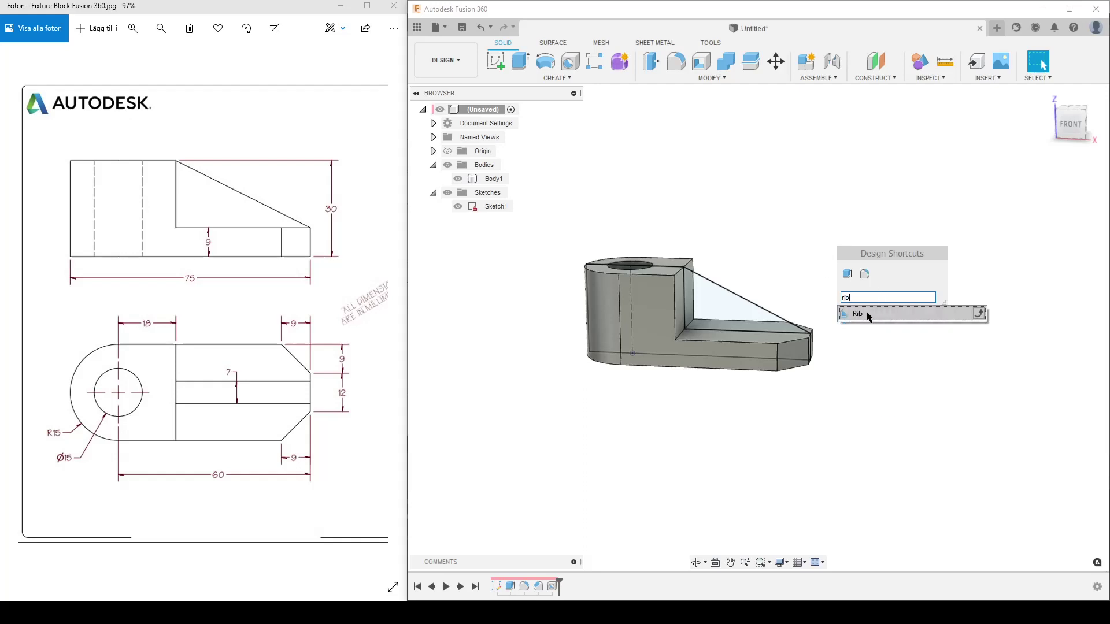
{"action": "left_click", "coordinate": [868, 314]}
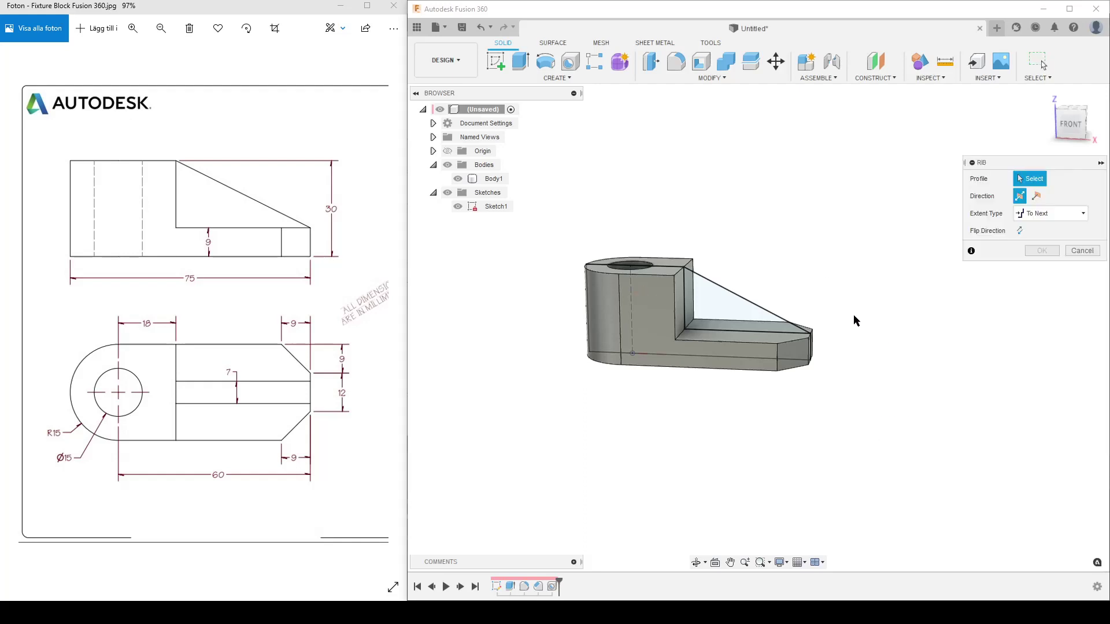
{"action": "left_click", "coordinate": [728, 294]}
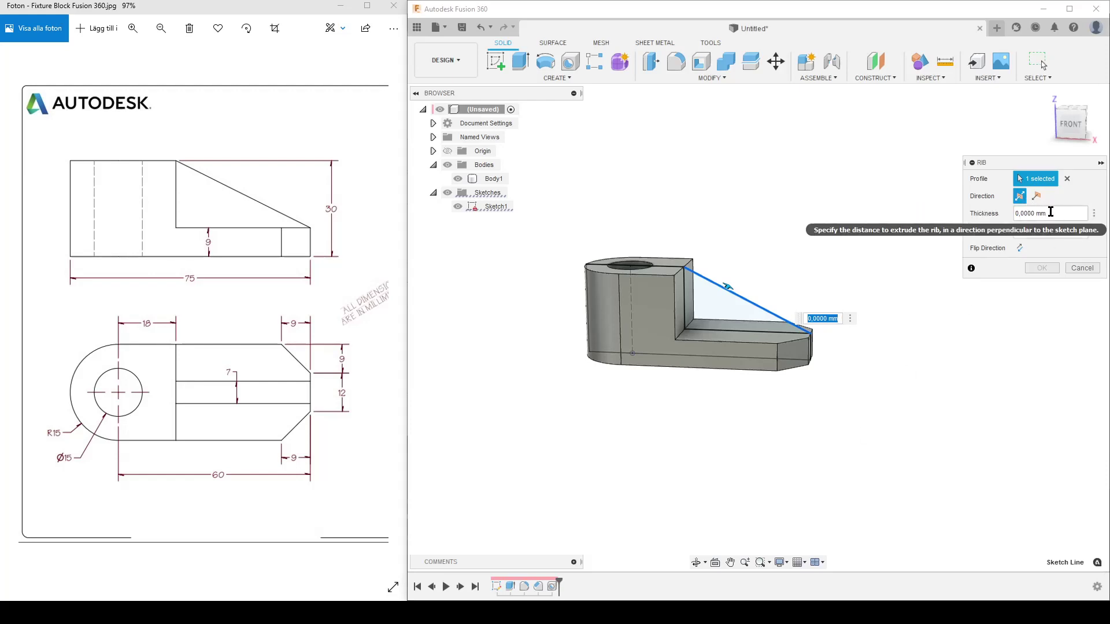
Create the rib 7 mm thick with its direction flipped toward the block, and hide Sketch1
{"action": "left_click_drag", "start_coordinate": [1049, 214], "coordinate": [1000, 213]}
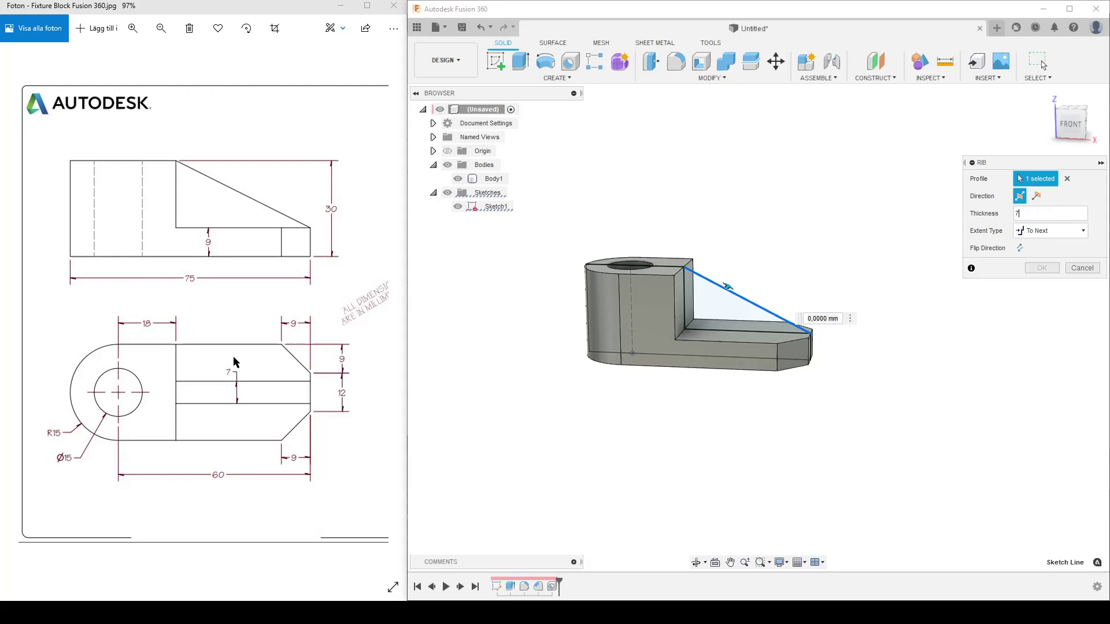
{"action": "type", "text": "7"}
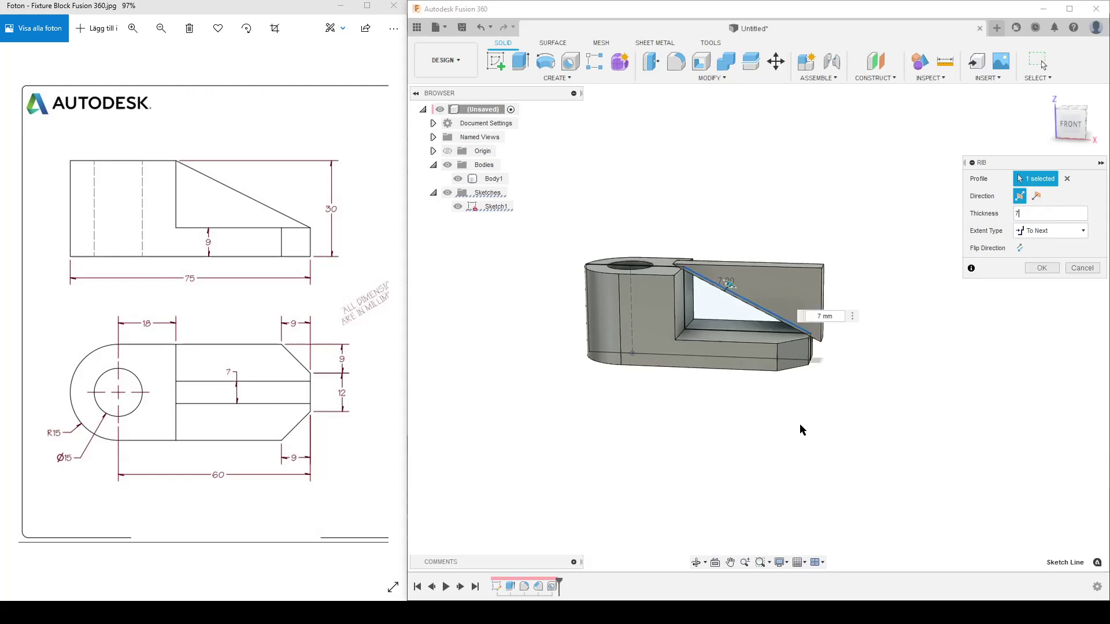
{"action": "left_click", "coordinate": [1020, 248]}
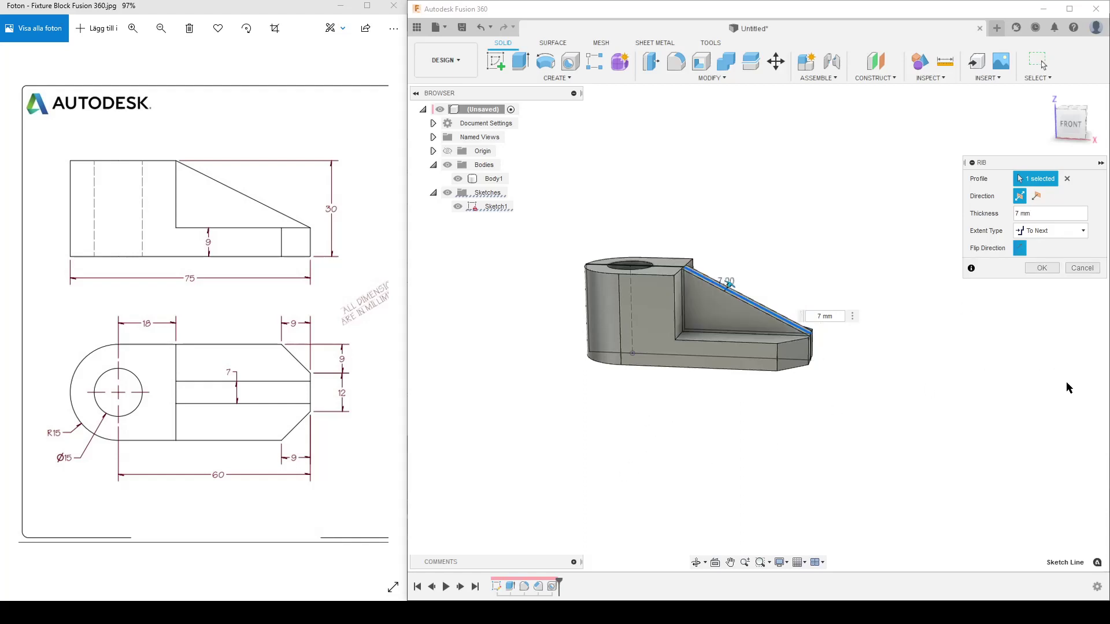
{"action": "left_click", "coordinate": [1042, 268]}
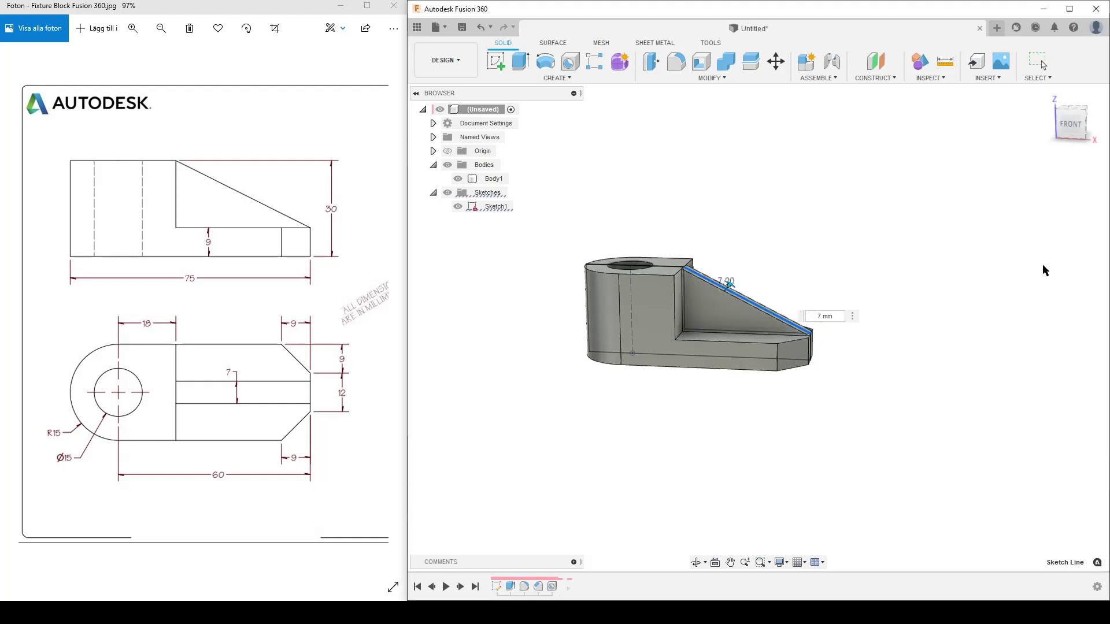
{"action": "left_click", "coordinate": [457, 207]}
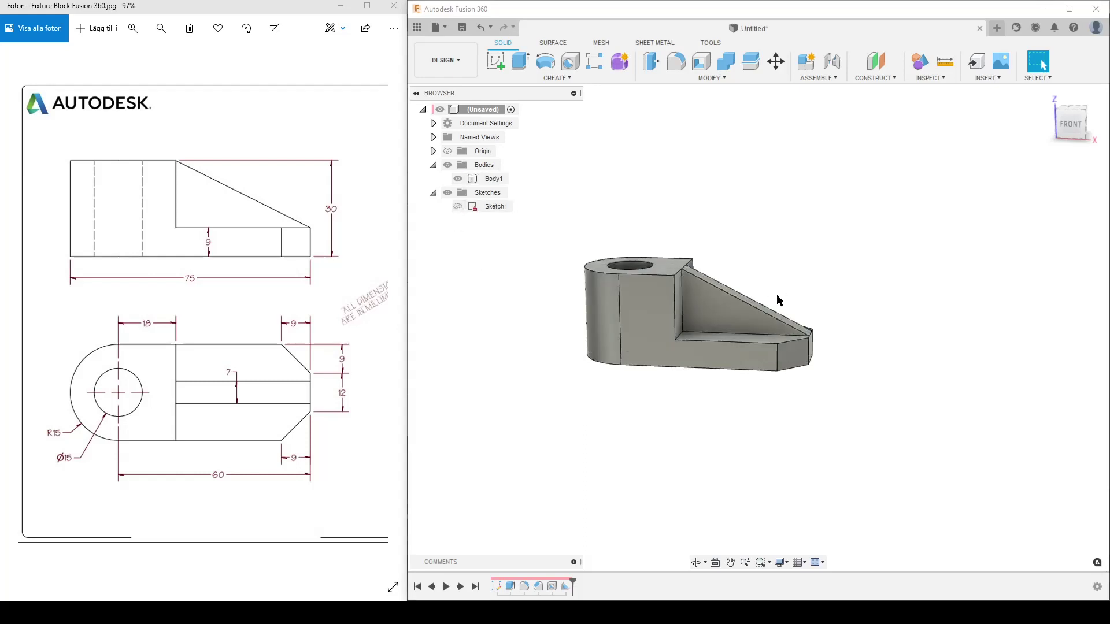
{"action": "mouse_move", "coordinate": [775, 294]}
{"action": "middle_mouse_down", "text": "shift"}
{"action": "mouse_move", "coordinate": [775, 373]}
{"action": "mouse_move", "coordinate": [710, 350]}
{"action": "mouse_move", "coordinate": [712, 266]}
{"action": "middle_mouse_up", "text": "shift"}
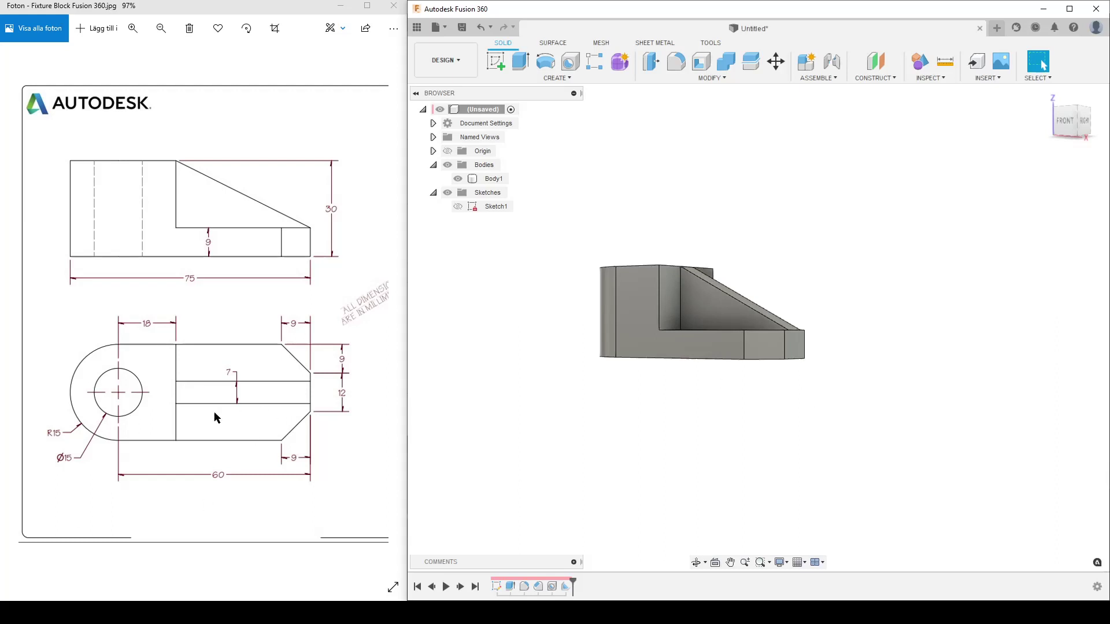
{"action": "left_click", "coordinate": [350, 272]}
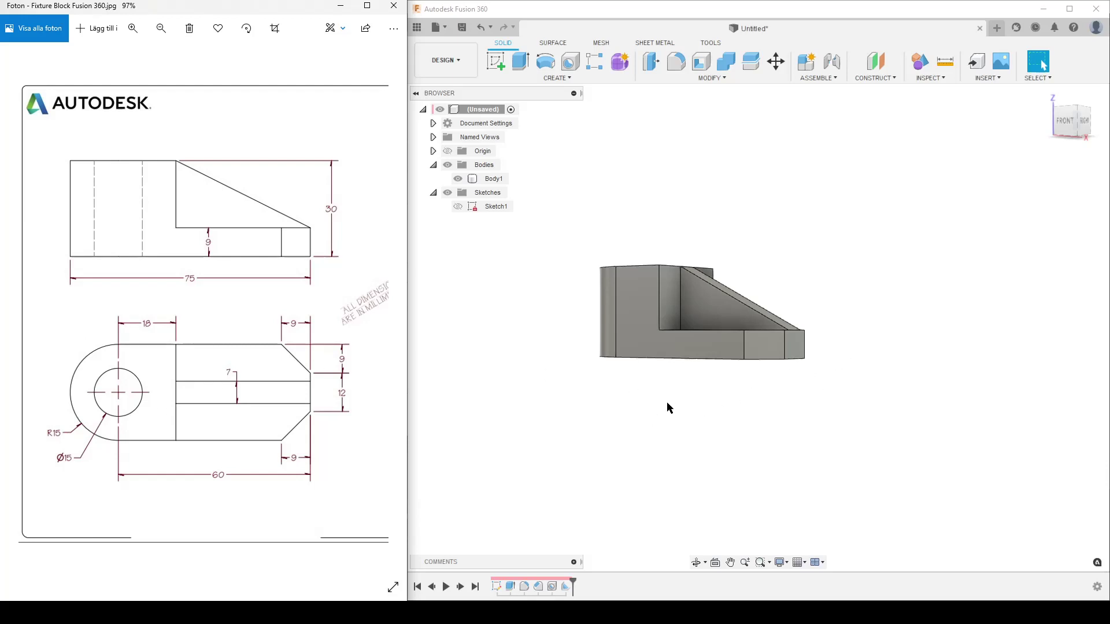
{"action": "middle_click_drag", "start_coordinate": [684, 399], "coordinate": [798, 409], "text": "shift"}
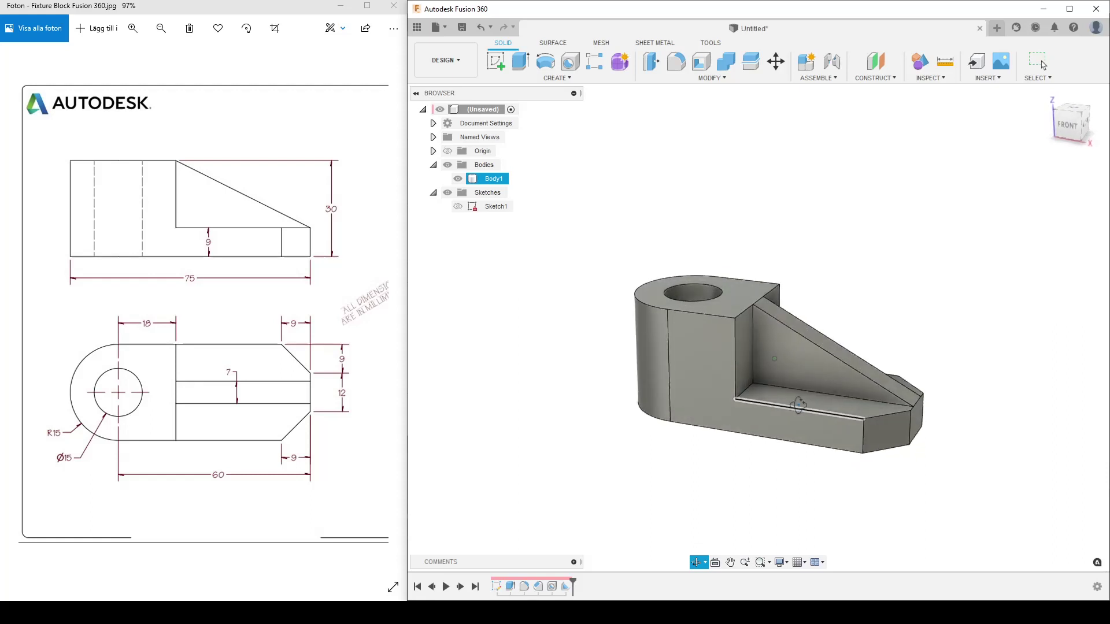